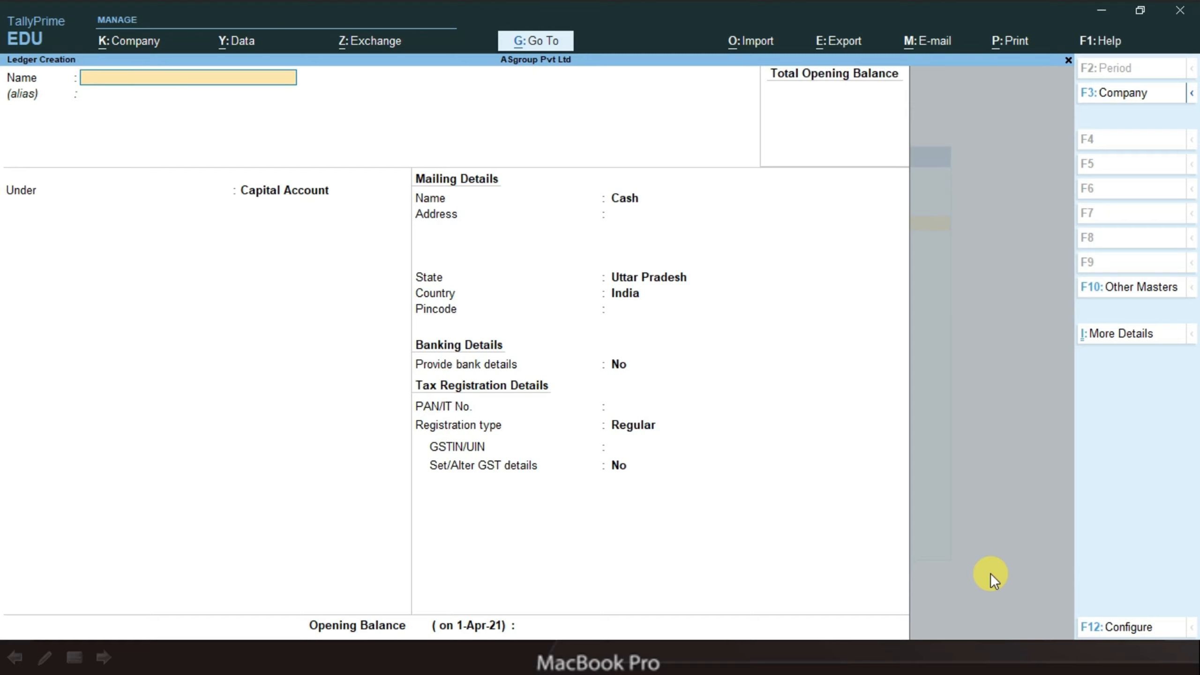
Name the new ledger SBI and place it under the Bank Accounts group.
text(SAB)
key(BackSpace)
key(BackSpace)
text(BI)
key(Return)
key(Return)
text(B)
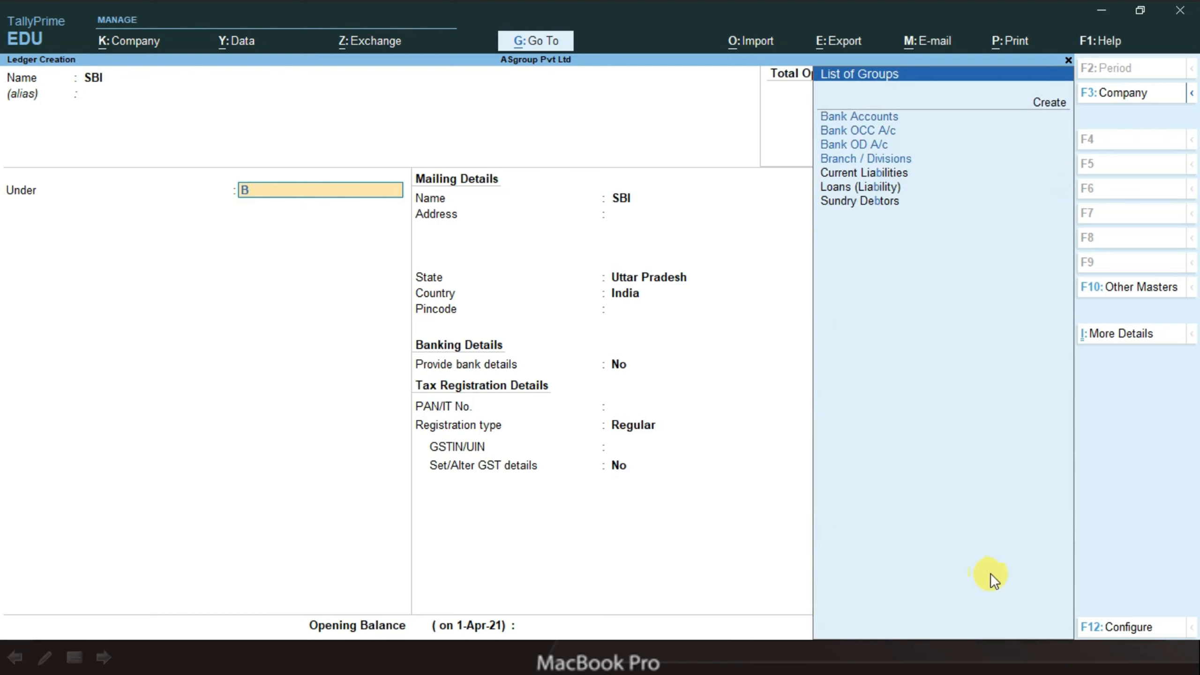
key(Return)
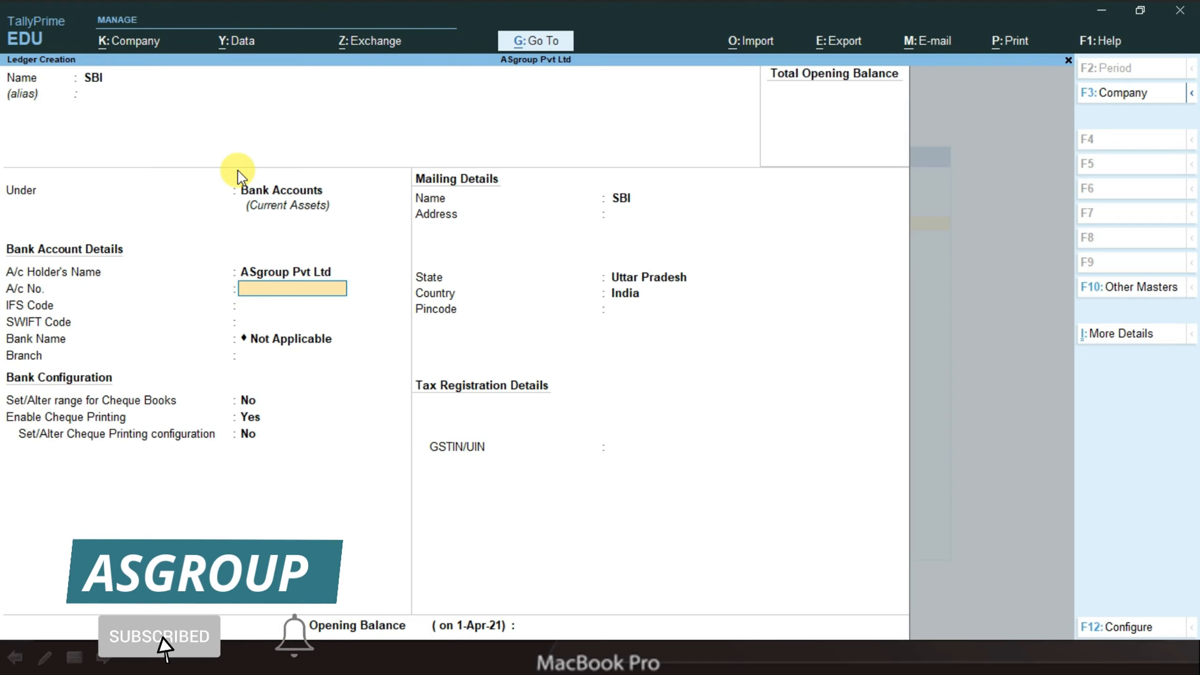
Leave the SBI ledger's remaining bank, mailing and tax details at their defaults and save the ledger.
key(Return)
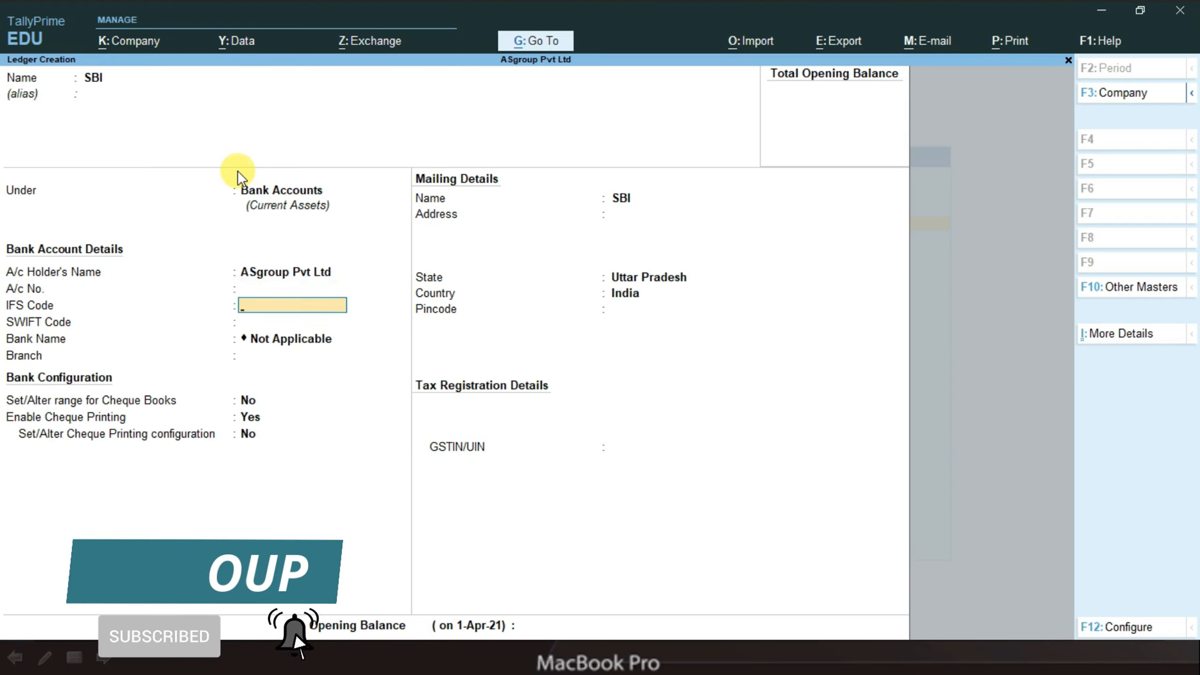
key(Return)
key(Return)
key(Return)
key(Return)
key(Return)
key(Return)
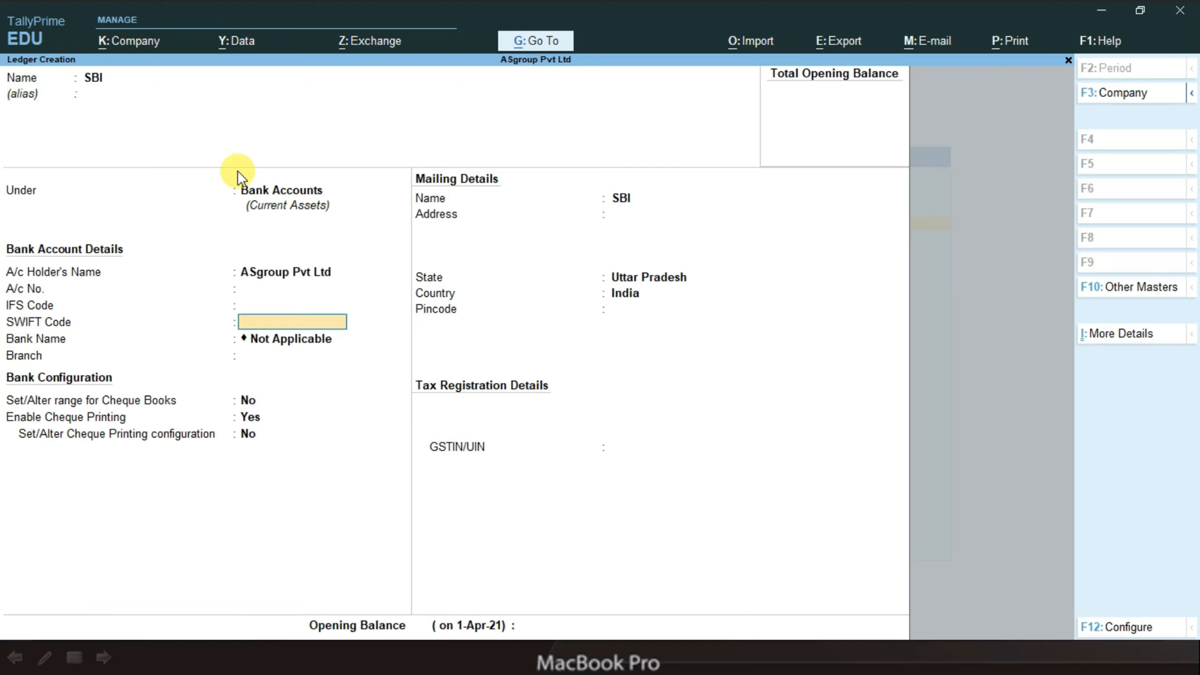
key(Return)
key(Return)
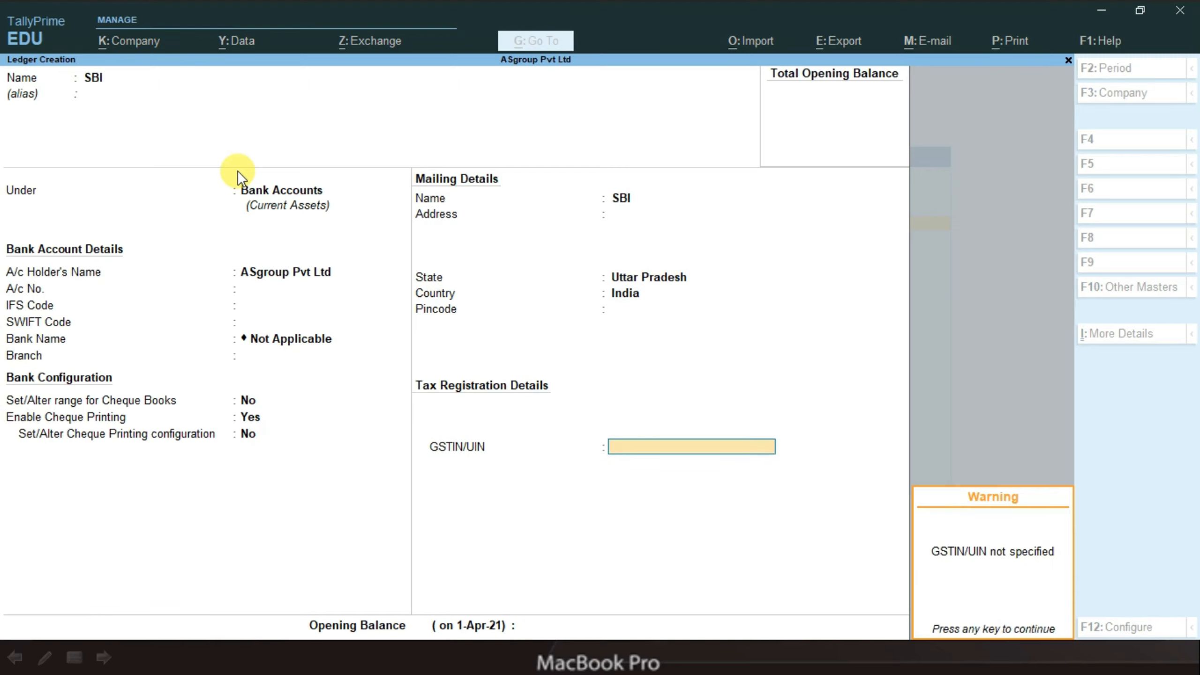
key(Return)
key(Return)
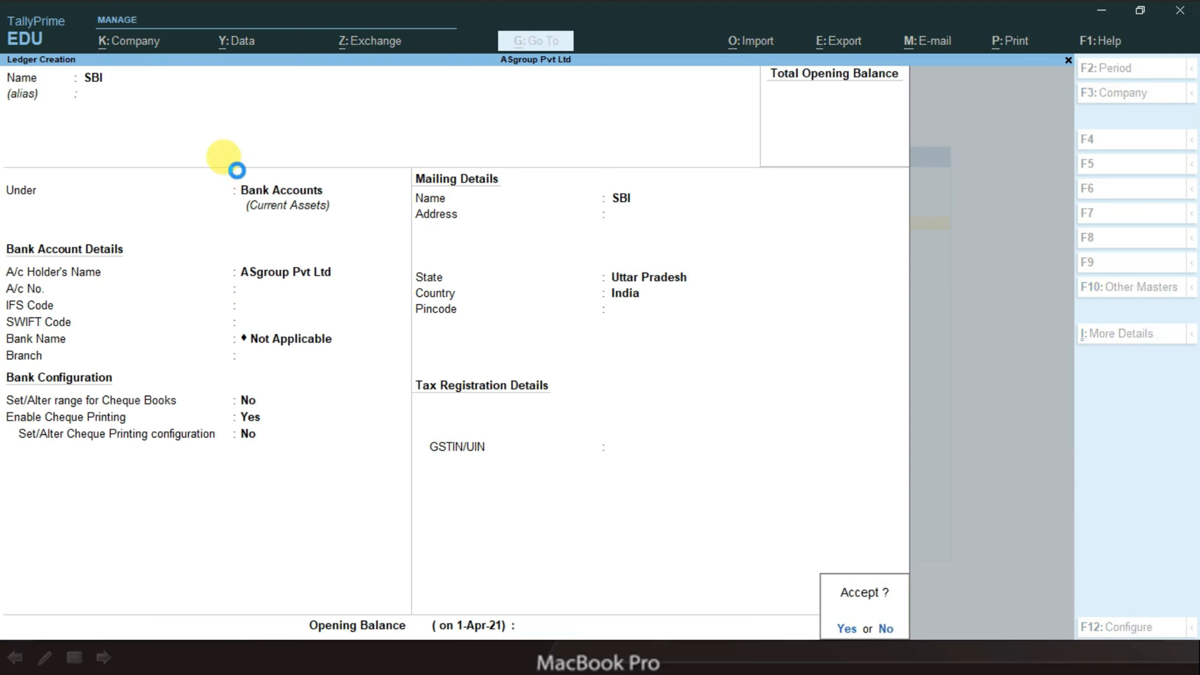
key(Return)
Create a second ledger named HDFC under Bank Accounts and save it with default details.
text(HDFC)
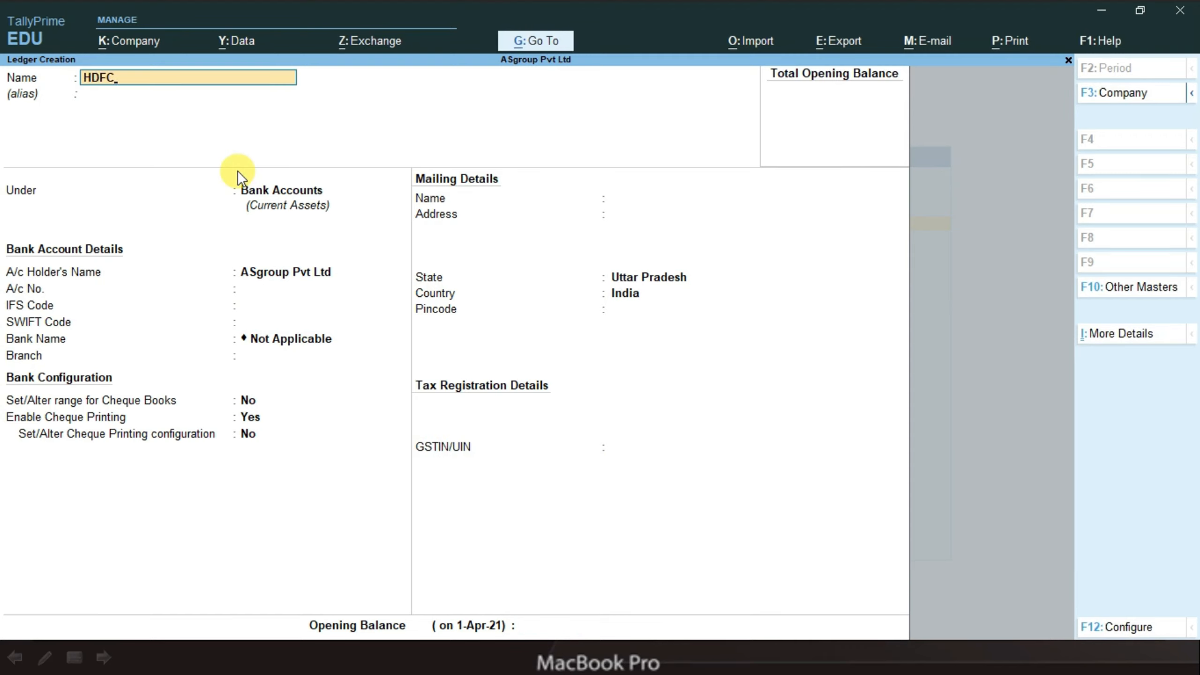
key(Return)
key(Return)
key(Return)
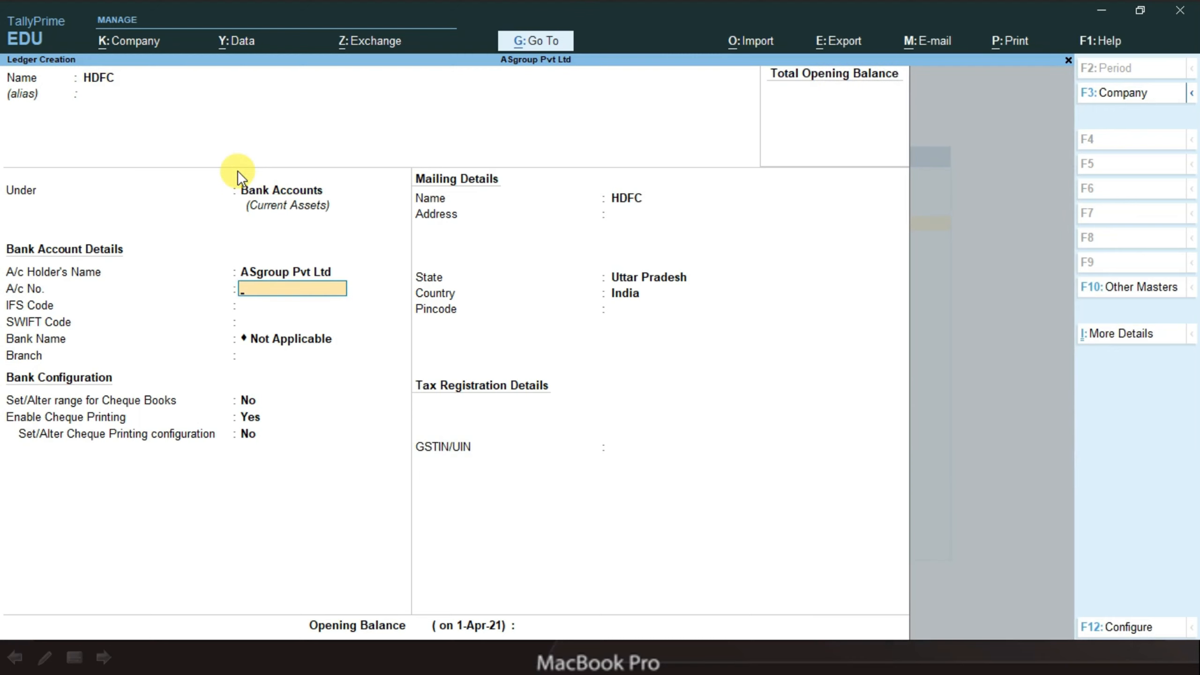
key(ctrl+a)
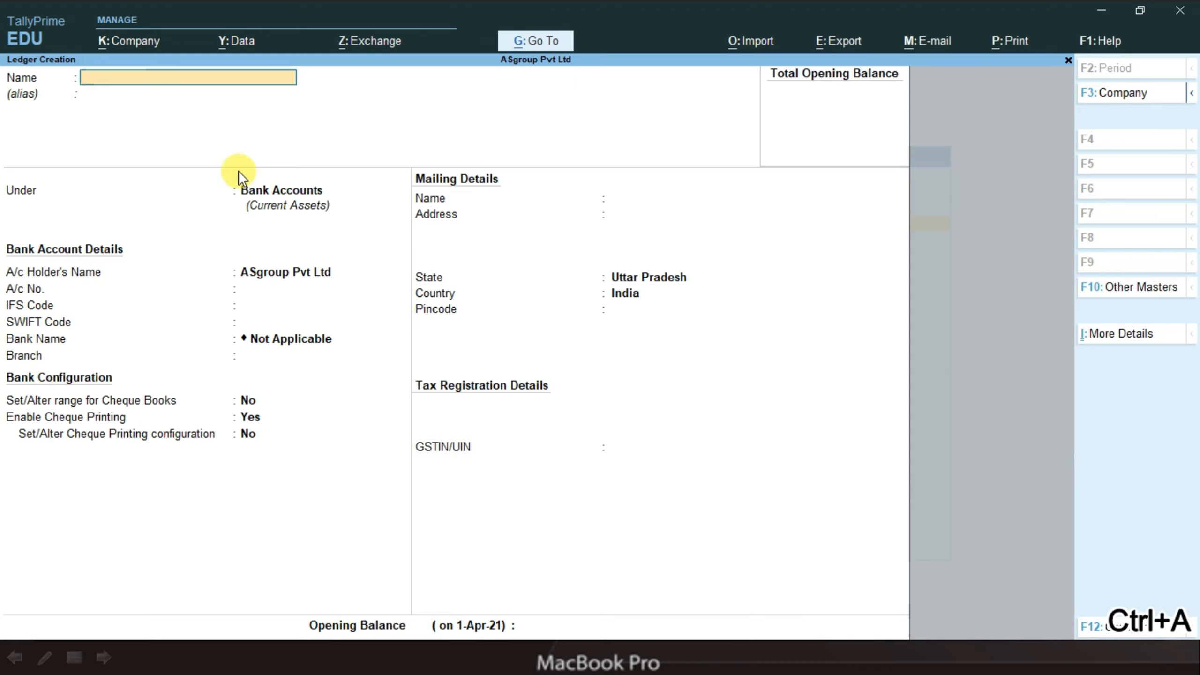
Leave ledger creation and open voucher entry from the Gateway of Tally.
key(Escape)
key(Return)
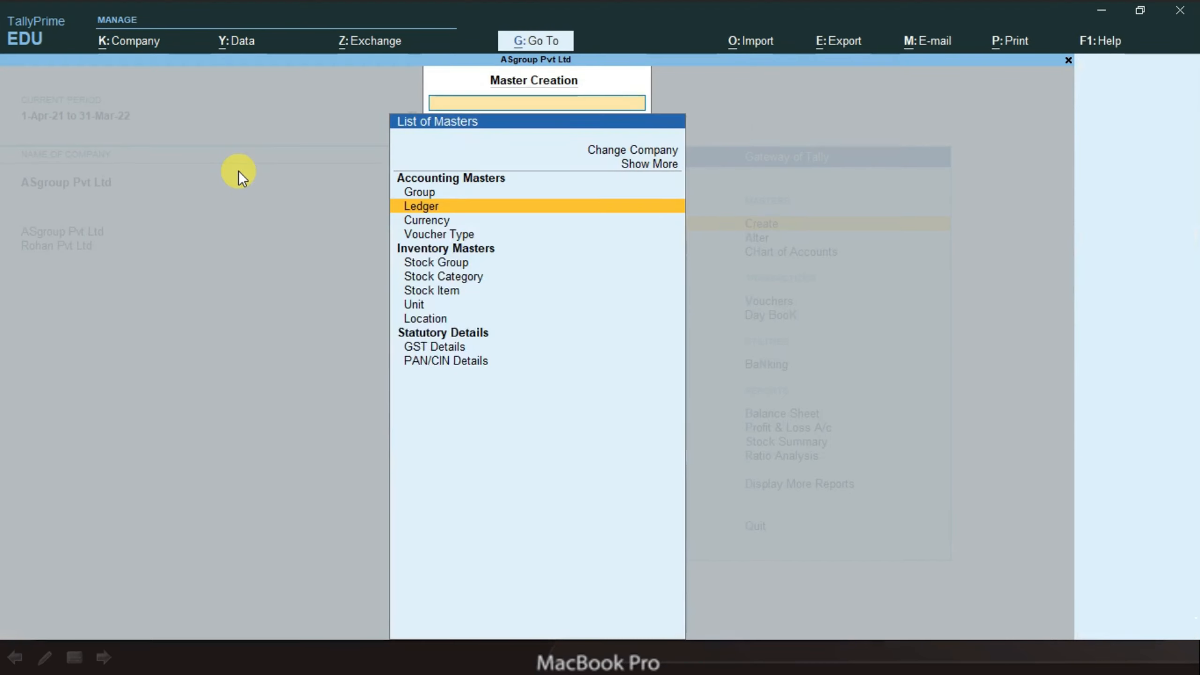
key(alt+Tab)
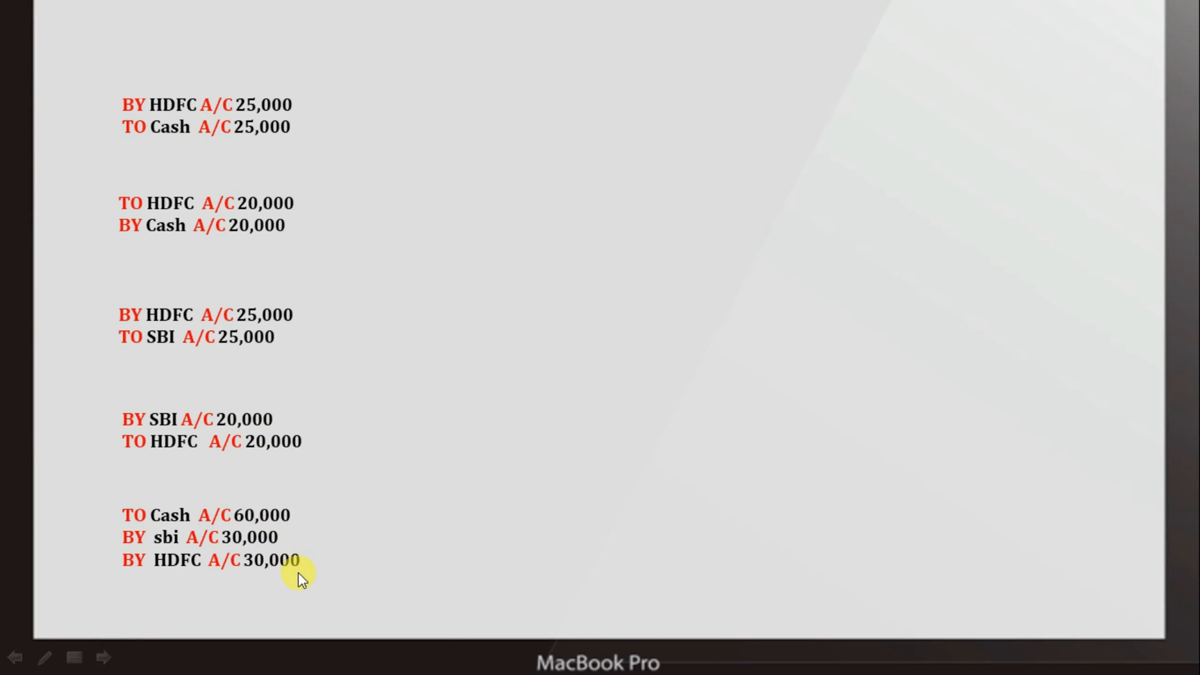
key(alt+Tab)
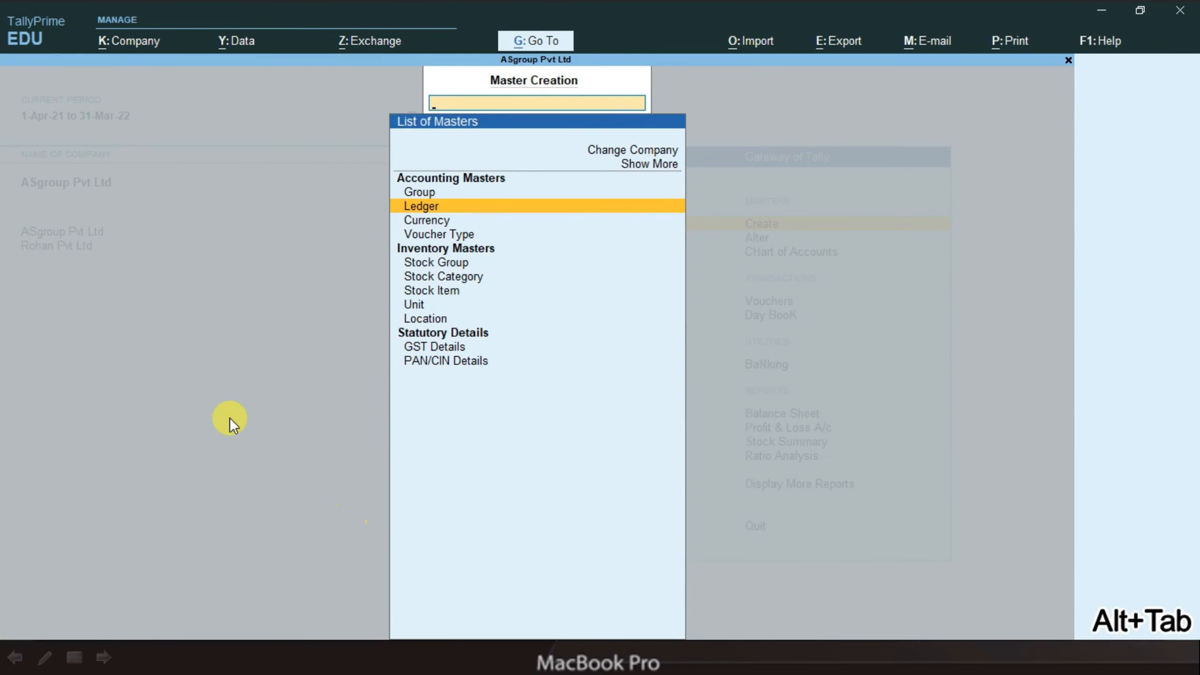
key(Escape)
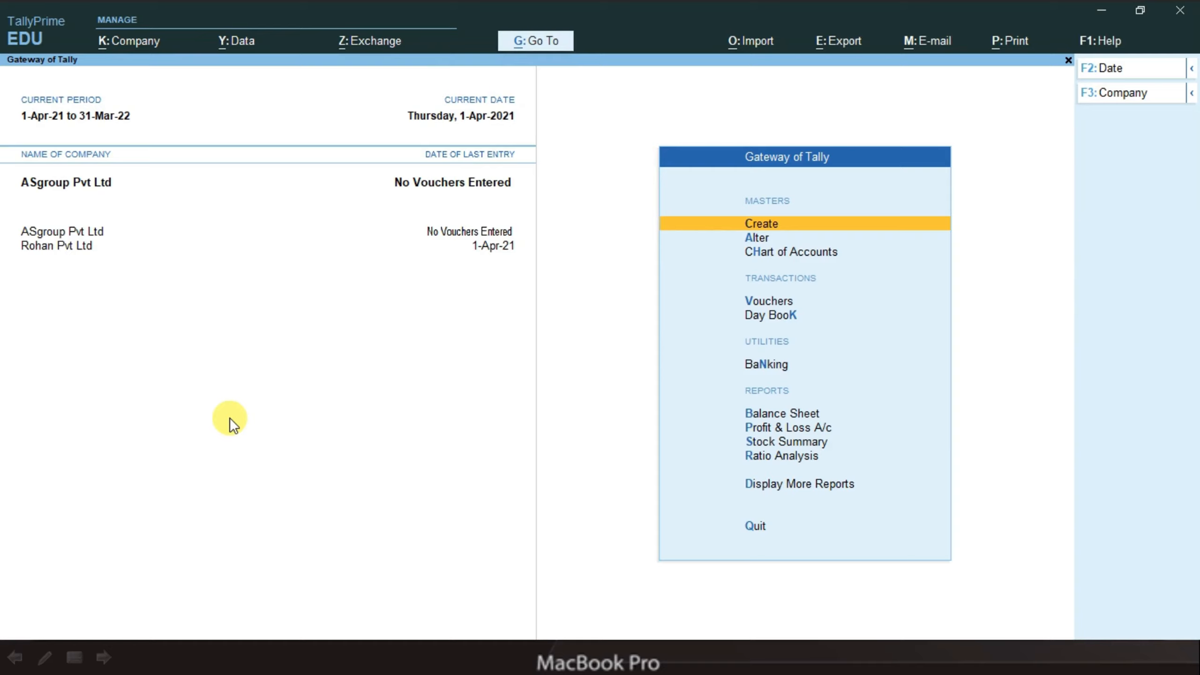
key(Down)
key(Down)
key(Down)
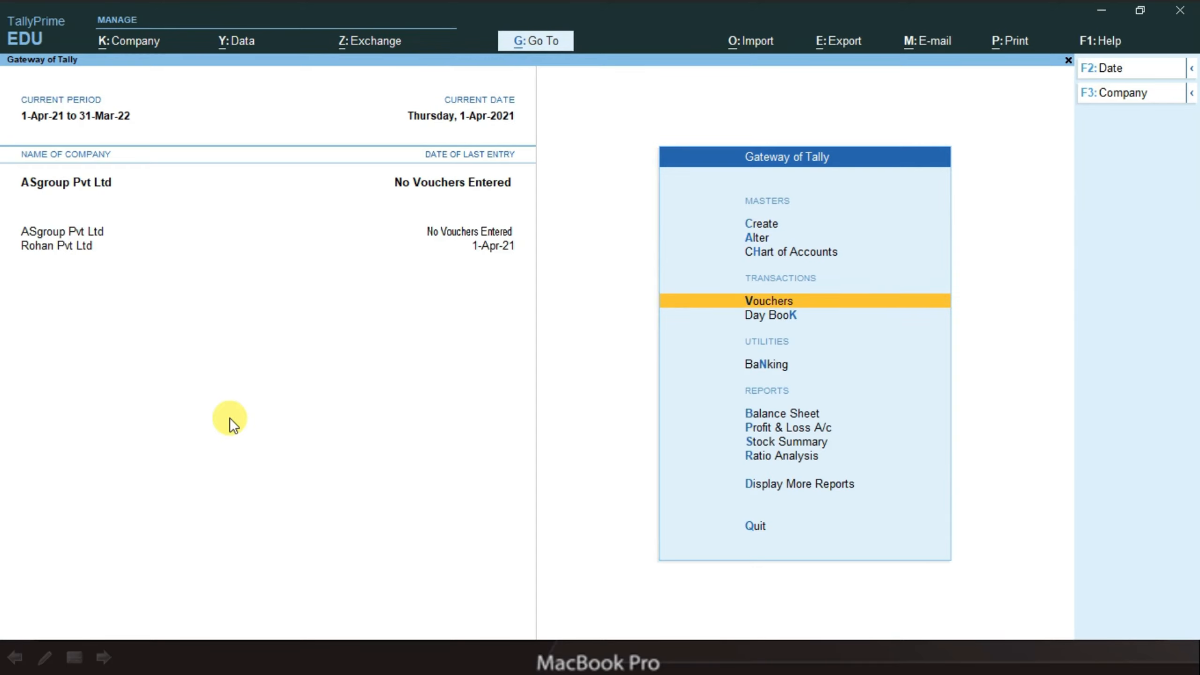
key(Return)
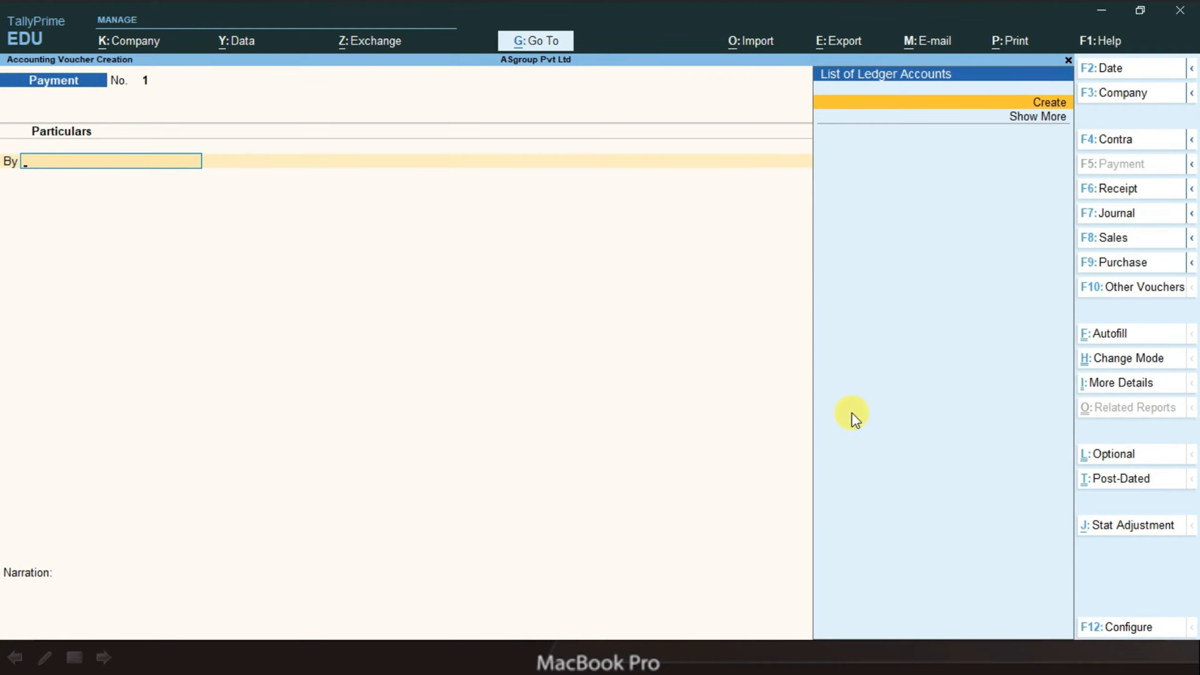
Set the voucher mode to Single Entry and switch the voucher type from Payment to Contra.
click(1152, 358)
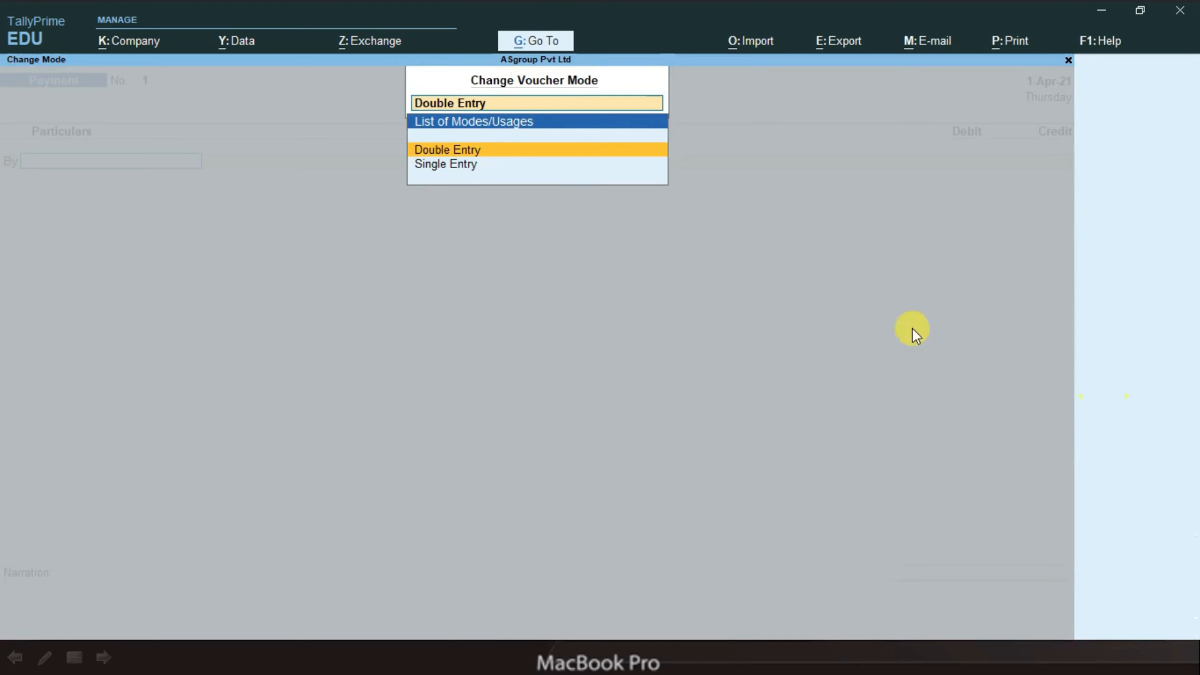
click(484, 163)
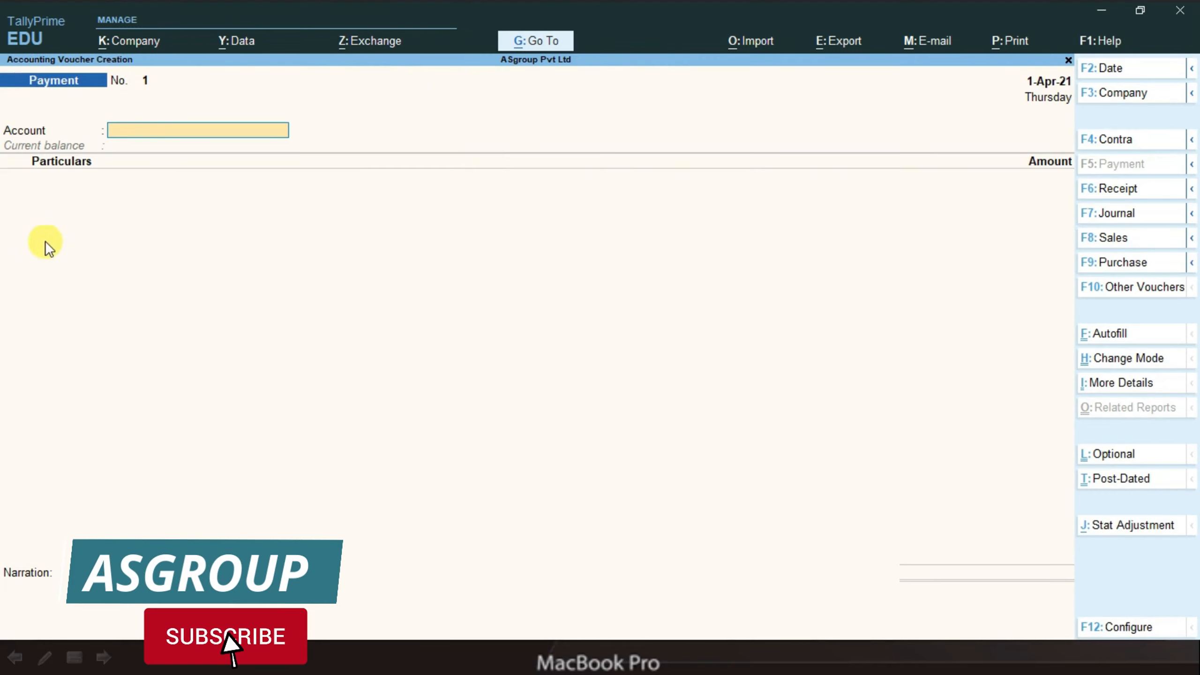
click(1124, 148)
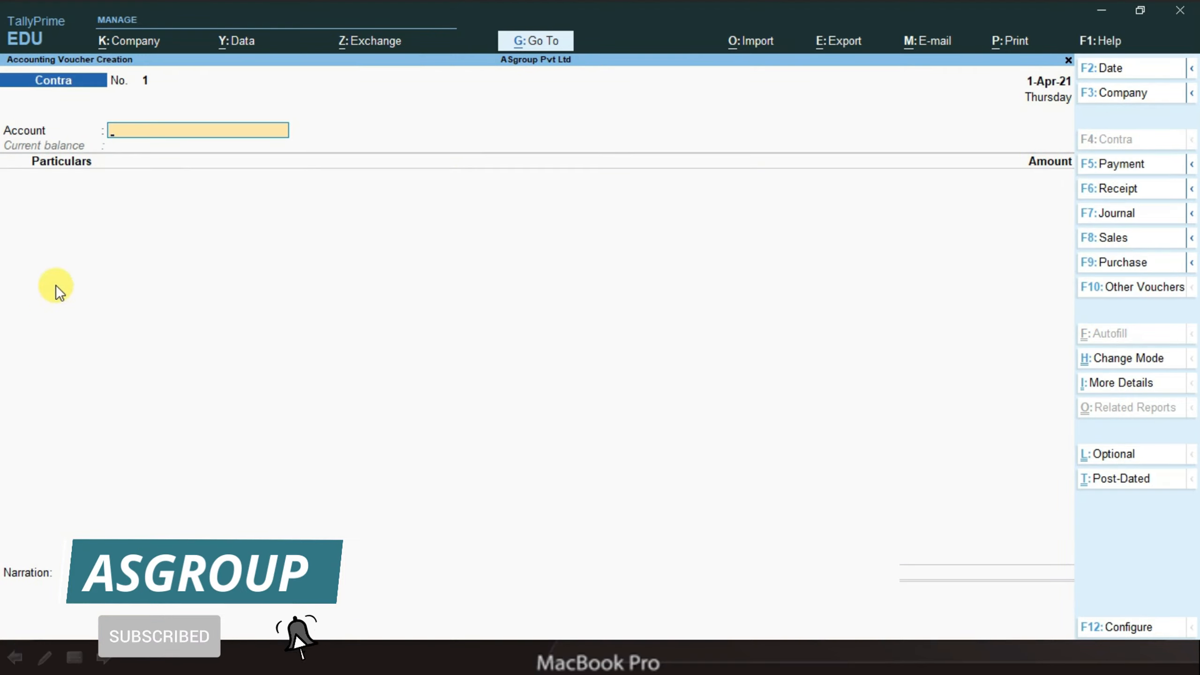
key(ctrl)
key(alt+Tab)
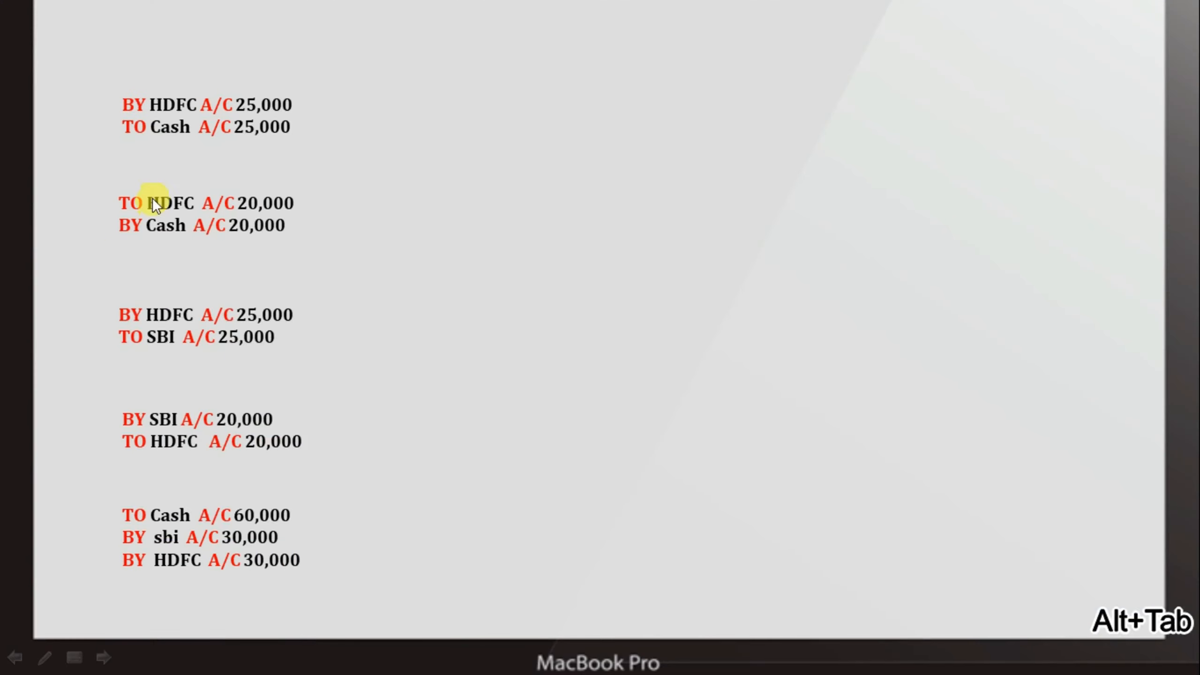
key(alt+Tab)
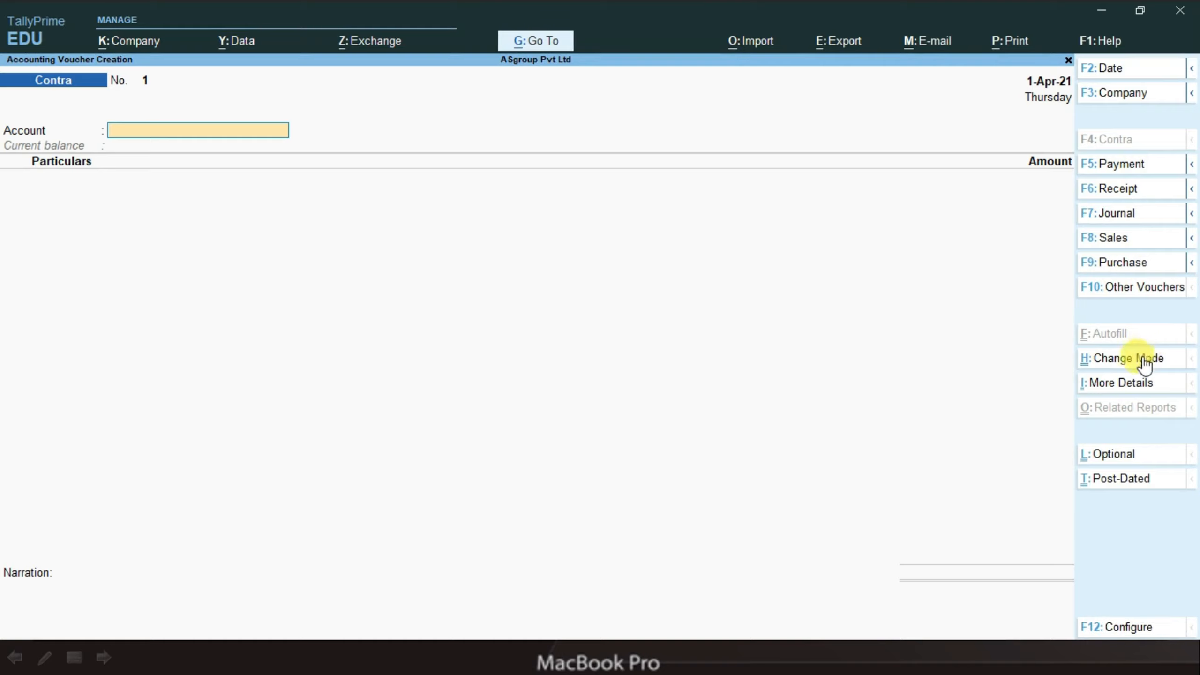
Change the contra voucher to Double Entry mode and reopen it as a blank voucher.
click(1096, 364)
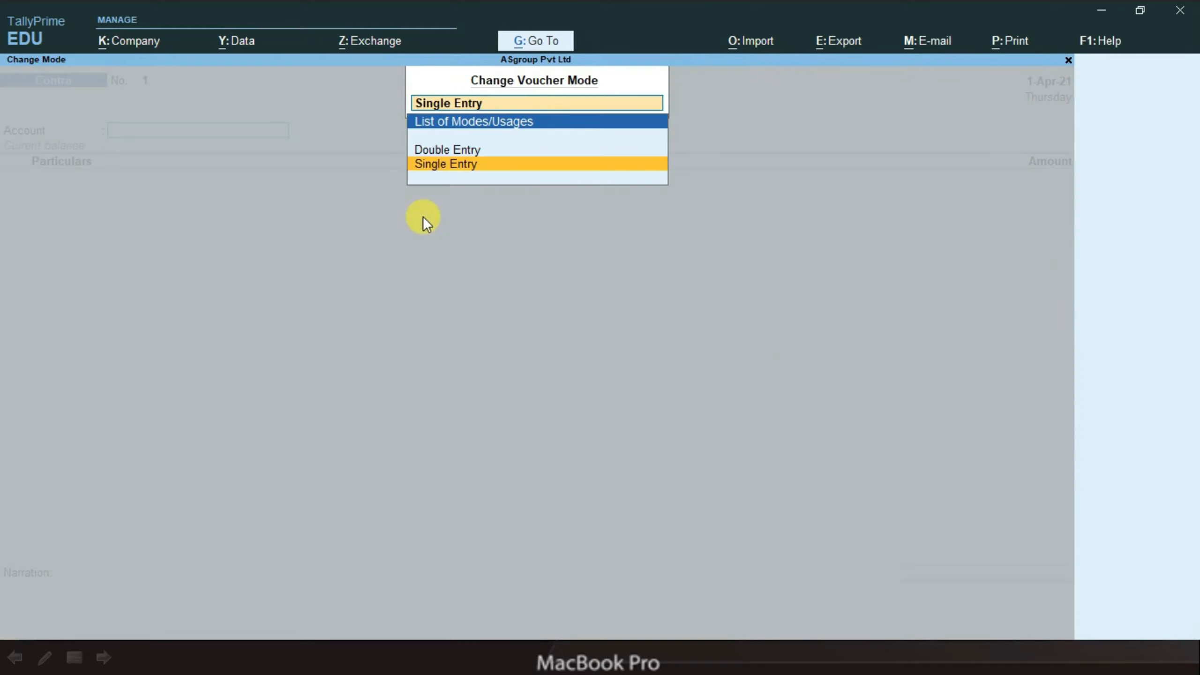
click(441, 149)
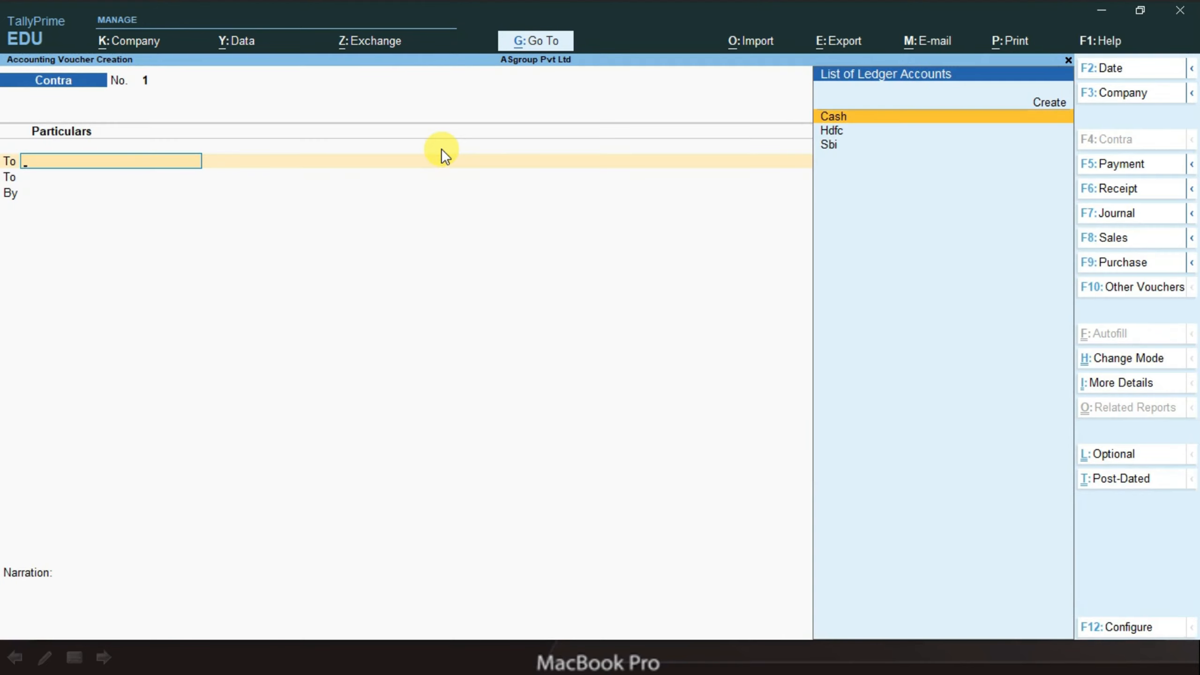
key(Escape)
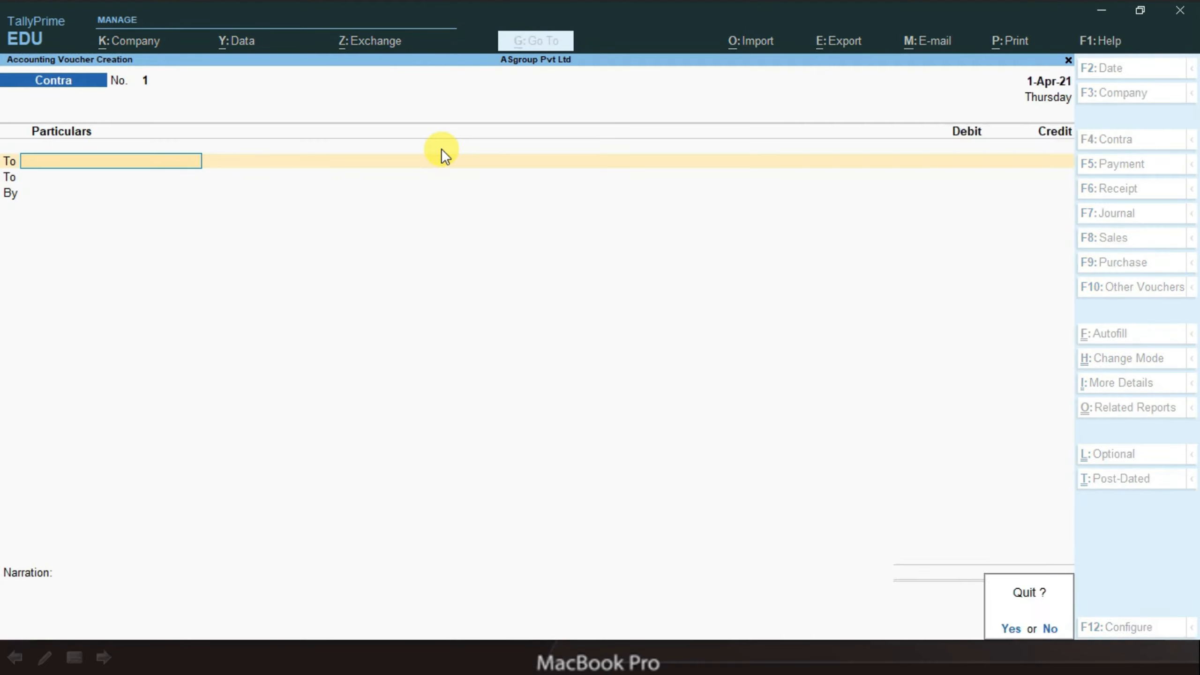
key(y)
key(Return)
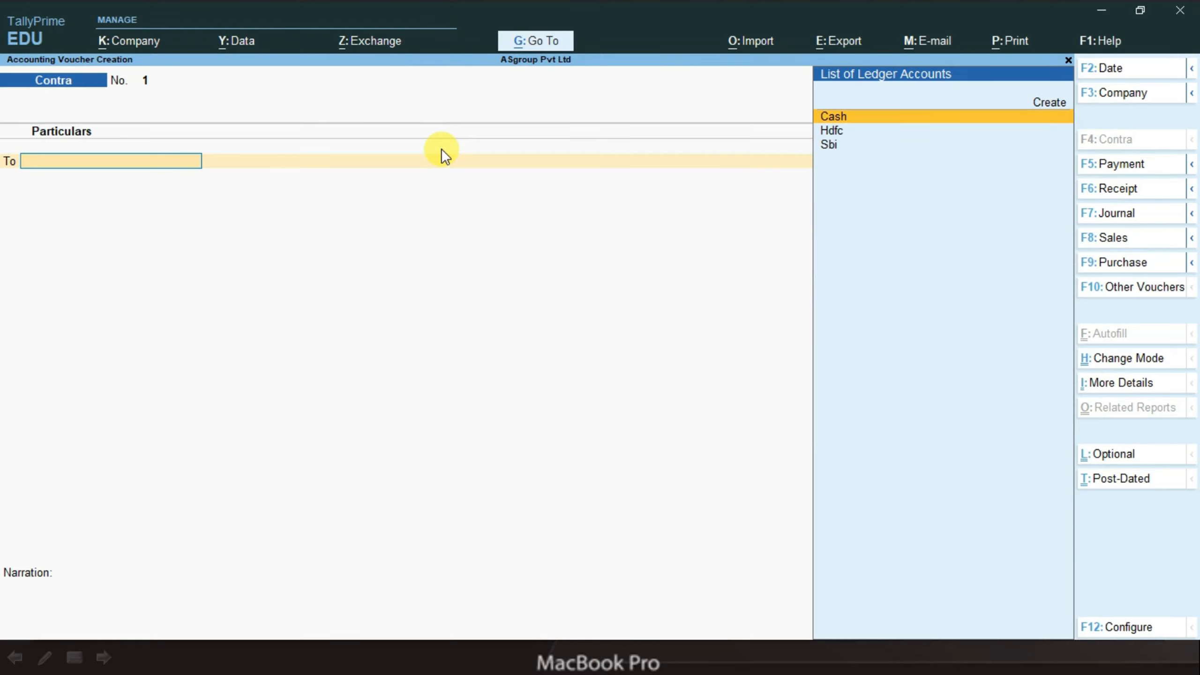
Credit the Cash ledger with 25,000 on the contra voucher's To line.
key(alt+Tab)
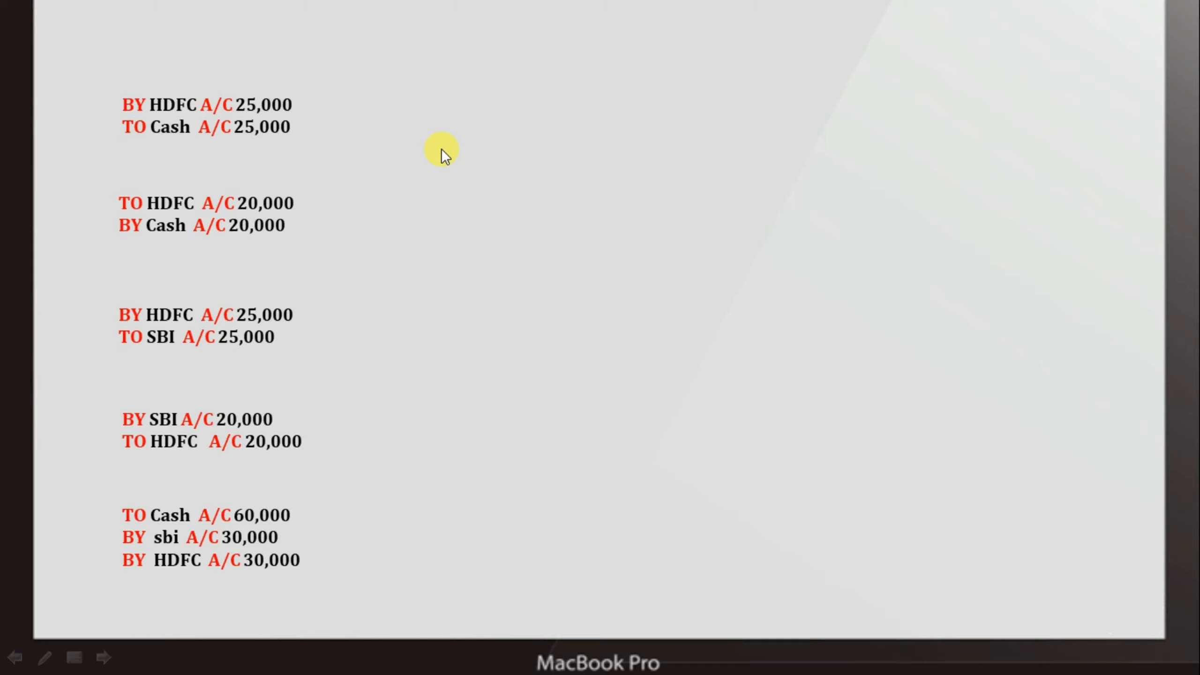
key(alt+Tab)
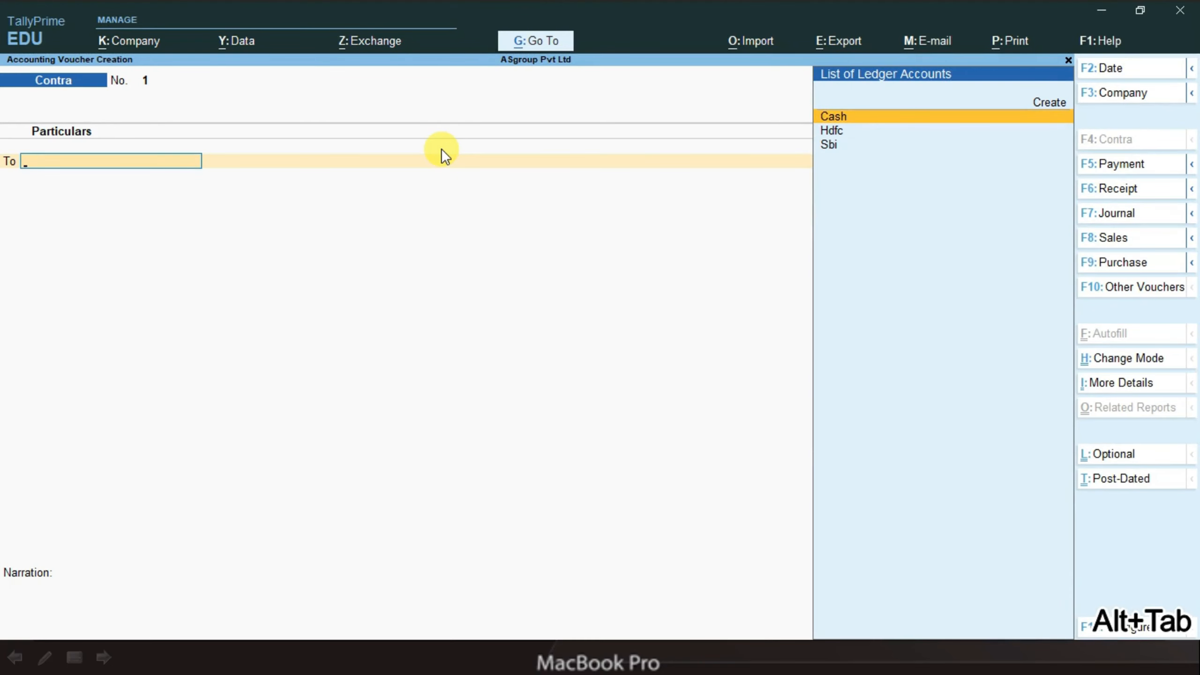
key(Return)
text(25000)
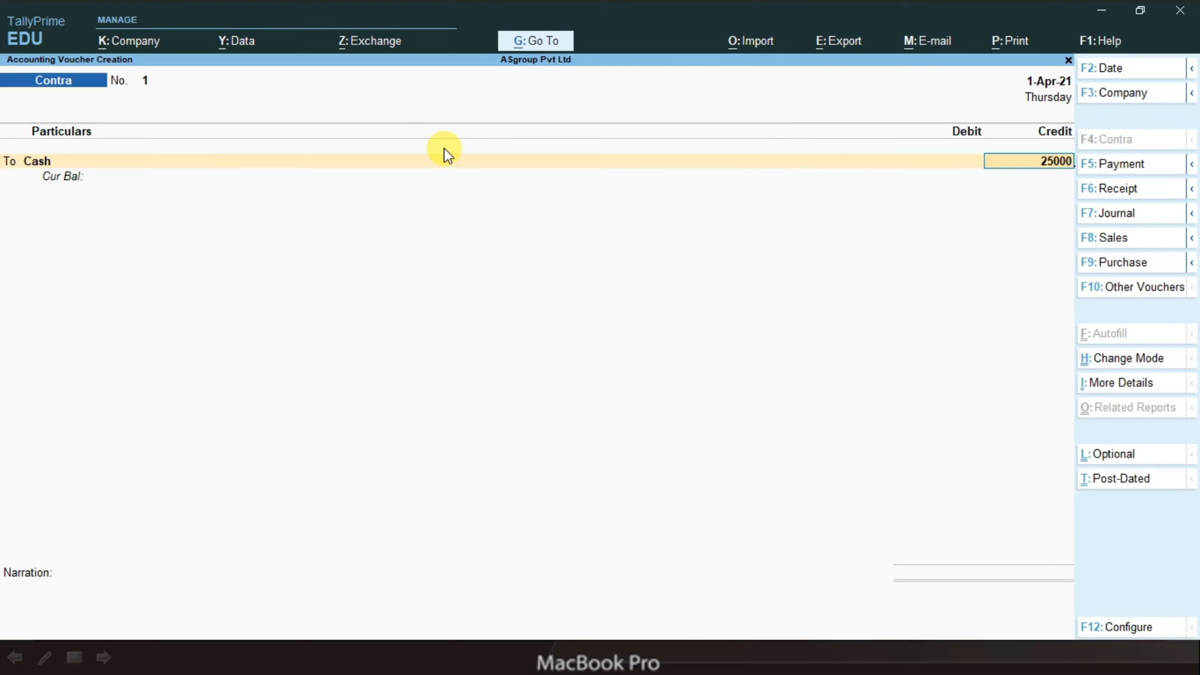
key(Return)
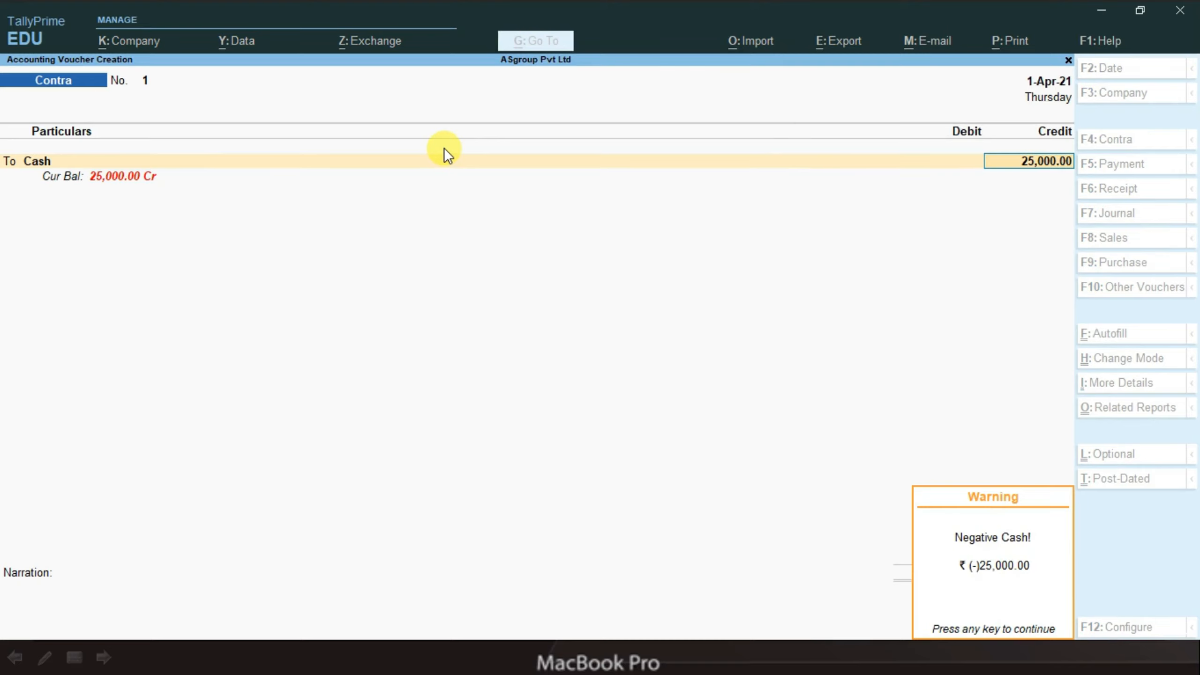
key(Return)
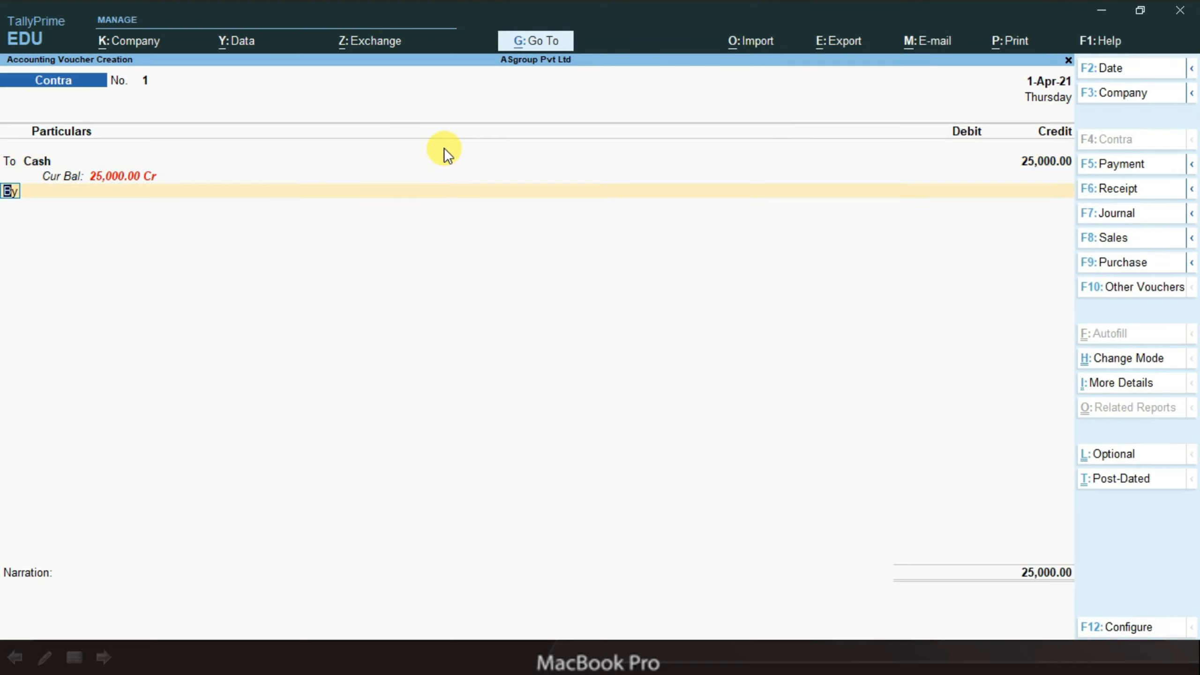
Debit the Hdfc ledger with 25,000 on the By line, keeping Cash as the bank allocation's transaction type.
text(h)
key(Return)
key(Return)
key(Return)
key(Return)
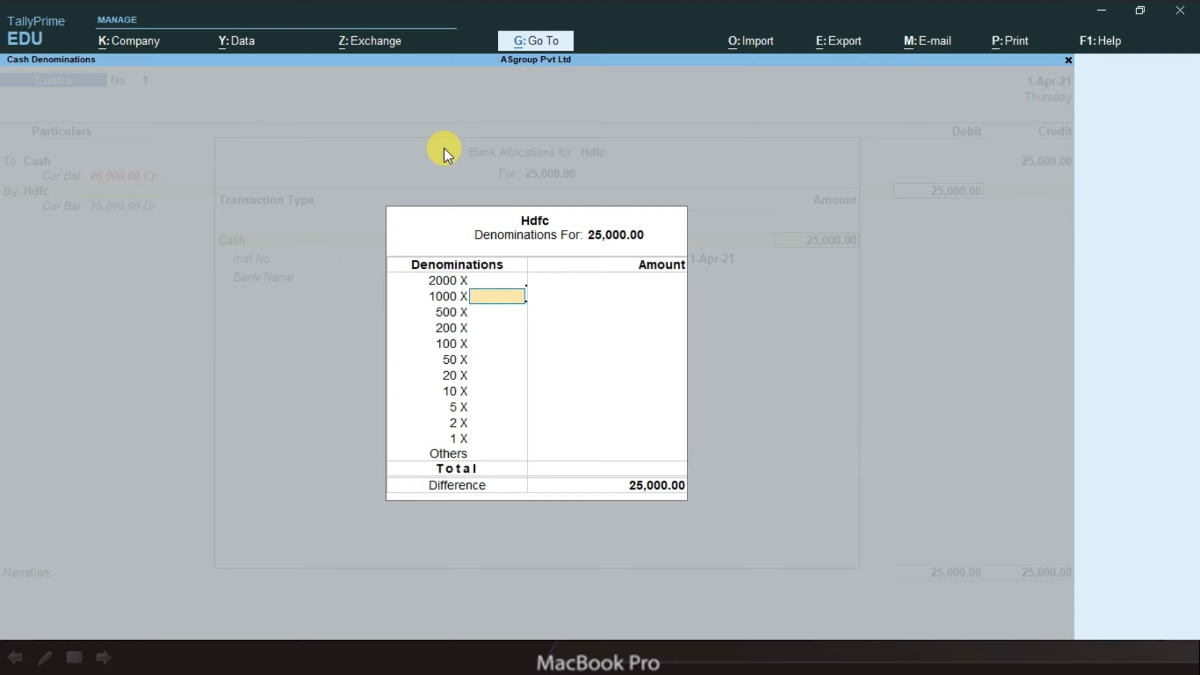
Leave the cash denominations and narration blank and save the contra voucher.
key(Return)
key(Return)
key(Return)
key(Return)
key(Return)
key(Return)
key(Return)
key(Return)
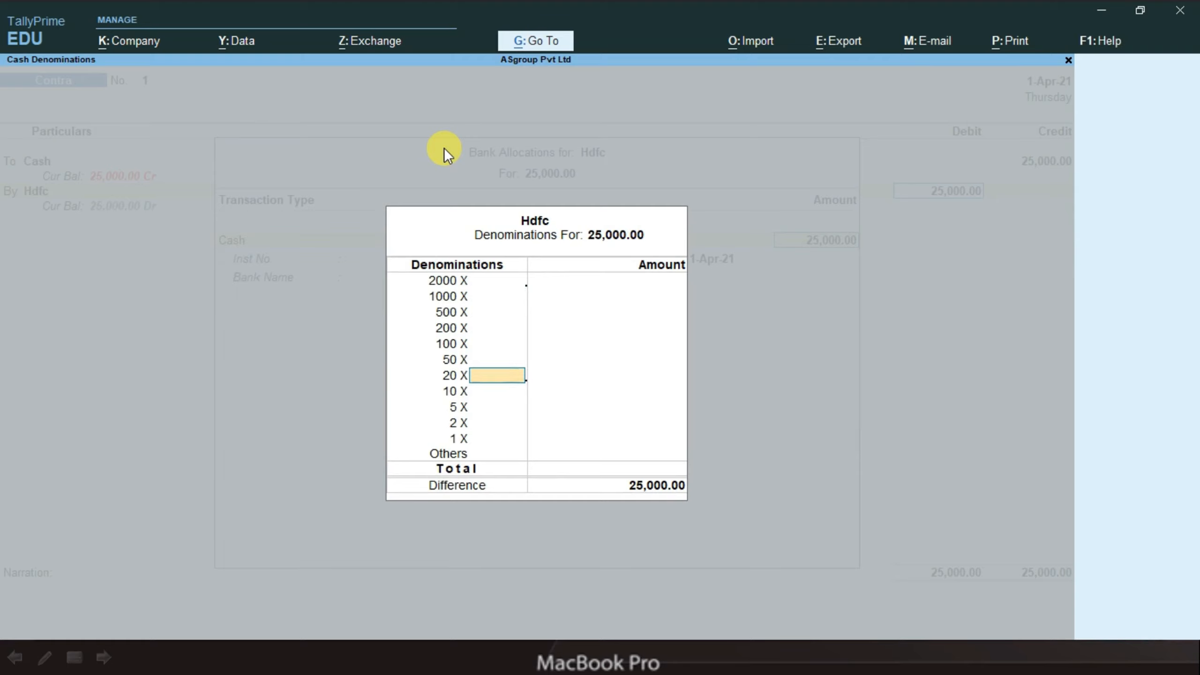
key(Return)
key(Return)
key(Return)
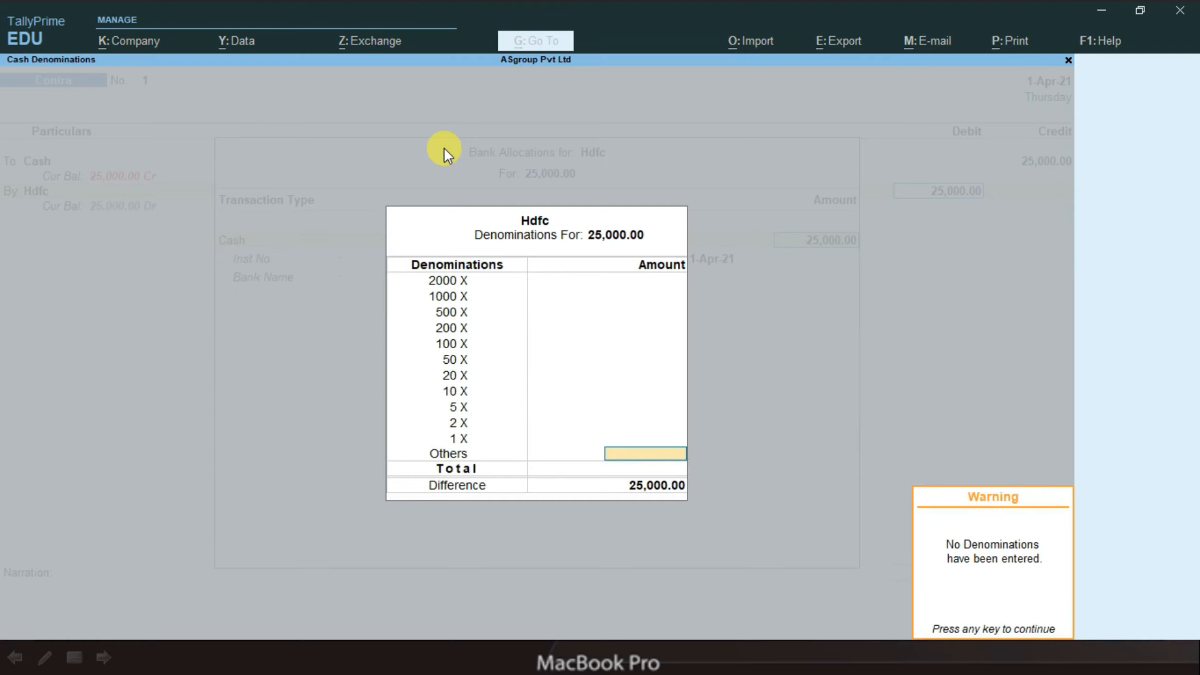
key(Return)
key(Return)
key(Return)
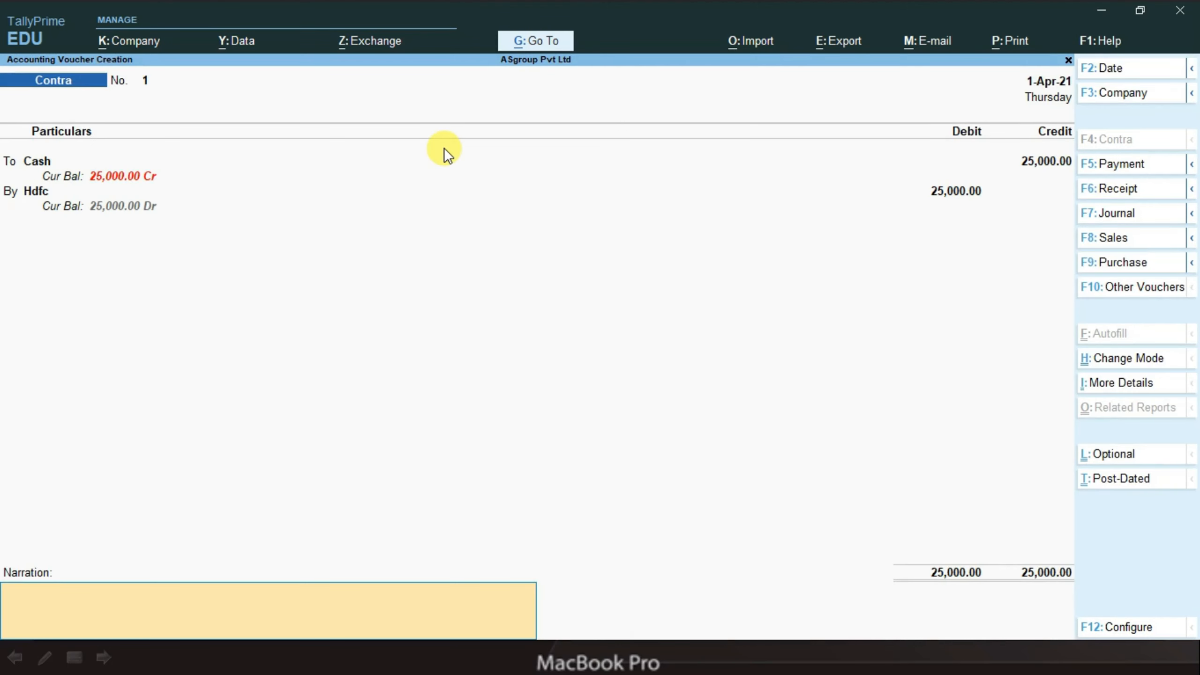
key(Return)
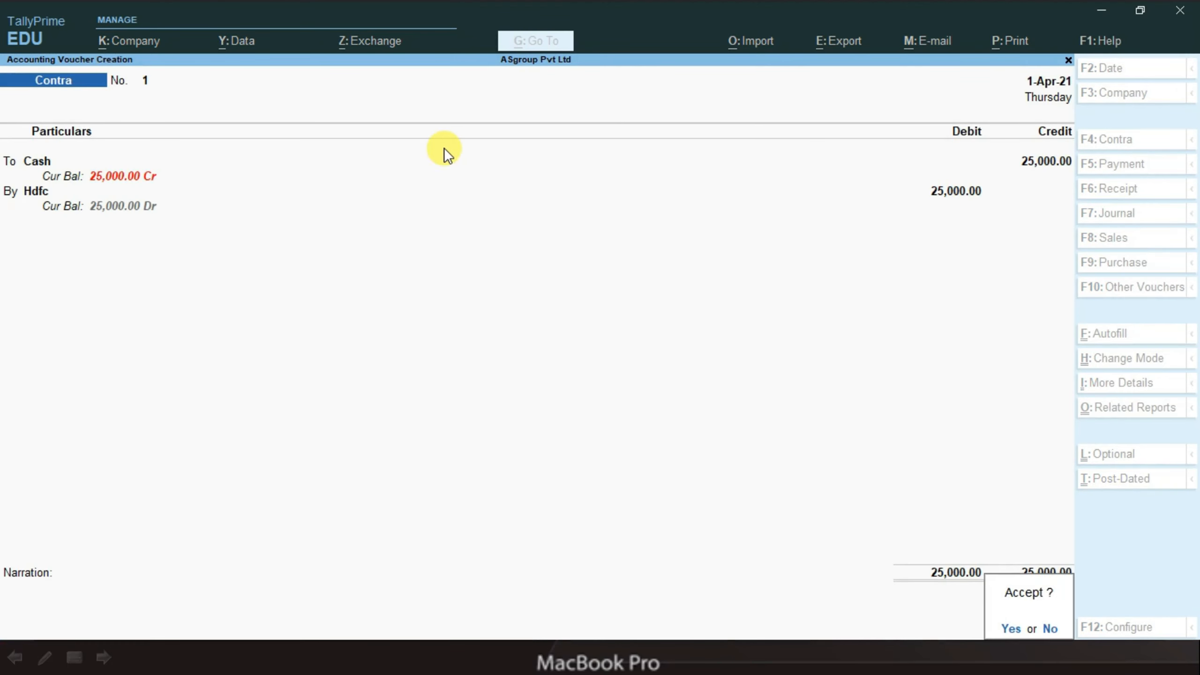
key(y)
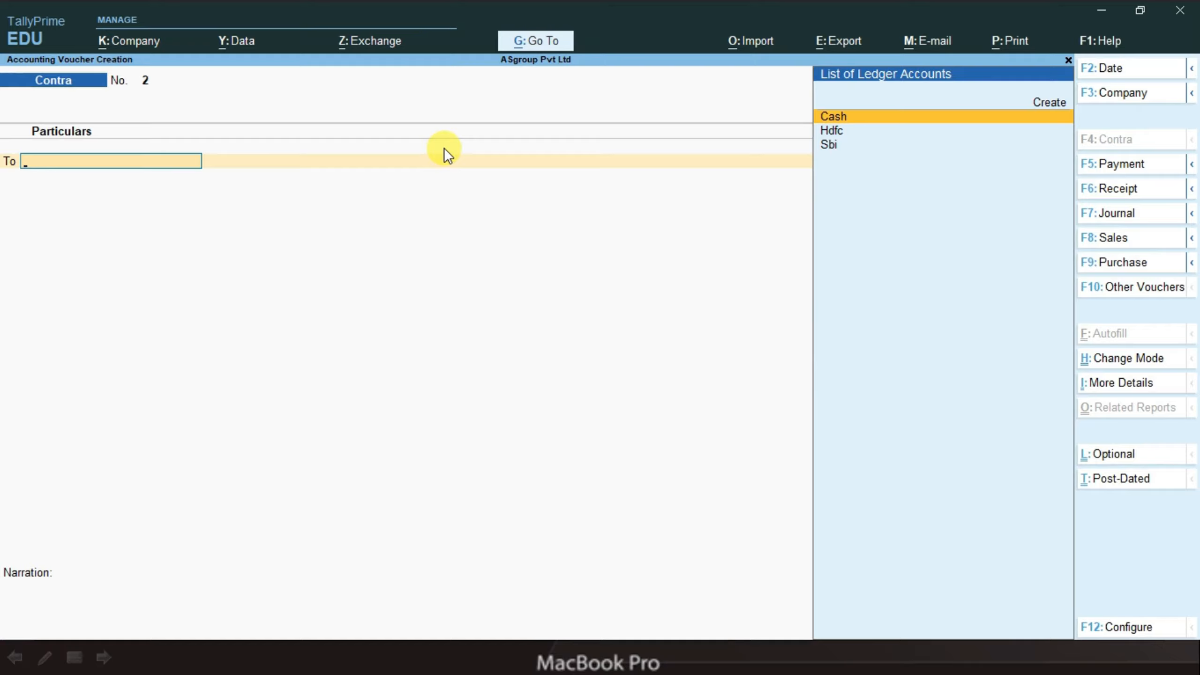
Credit the Hdfc ledger with 20,000 on the contra voucher's To line, keeping Cheque as the bank allocation's transaction type.
key(alt+Tab)
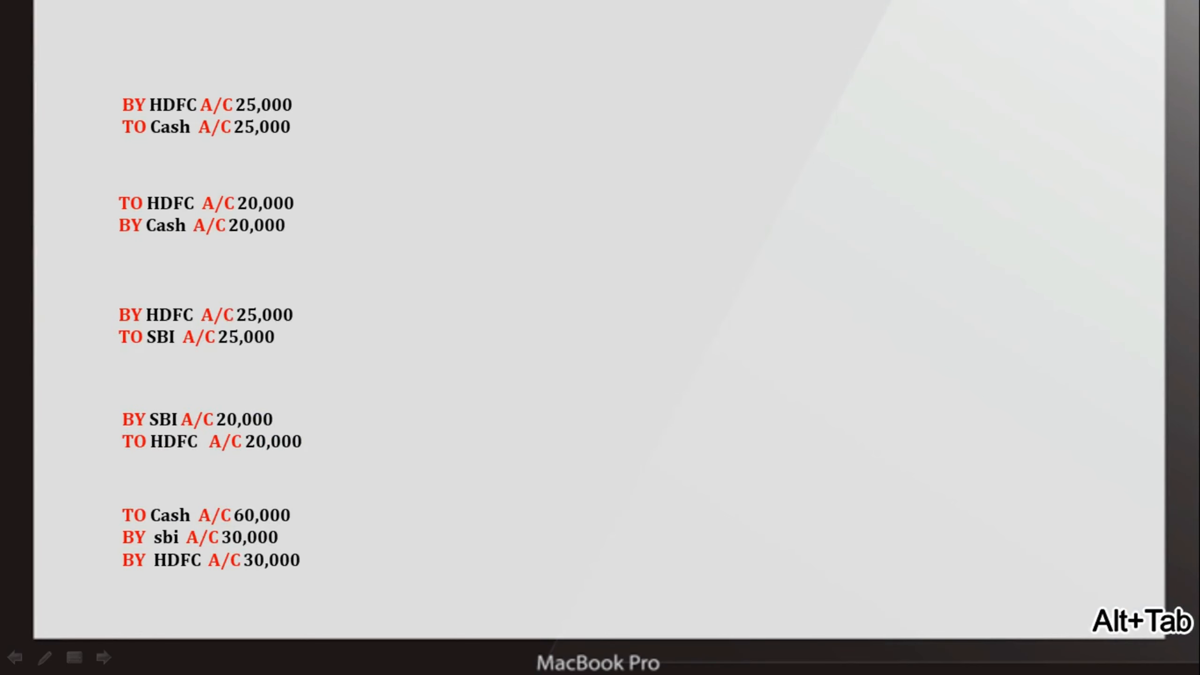
key(alt+Tab)
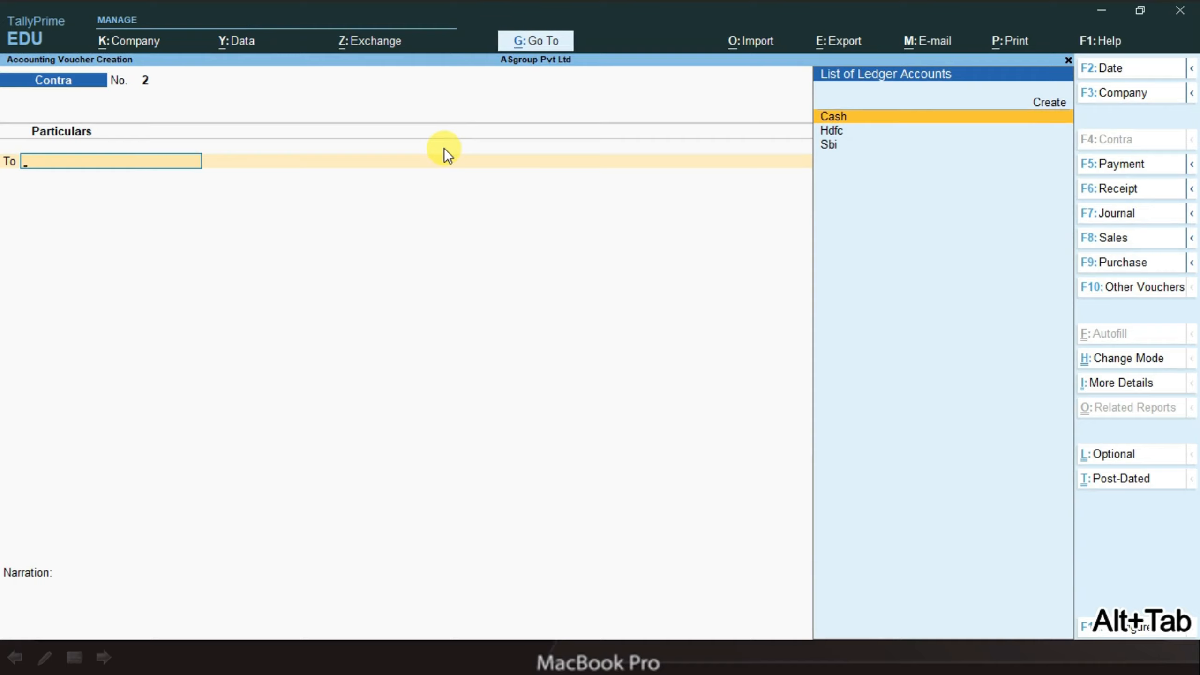
text(h)
key(Return)
text(20,000)
key(Return)
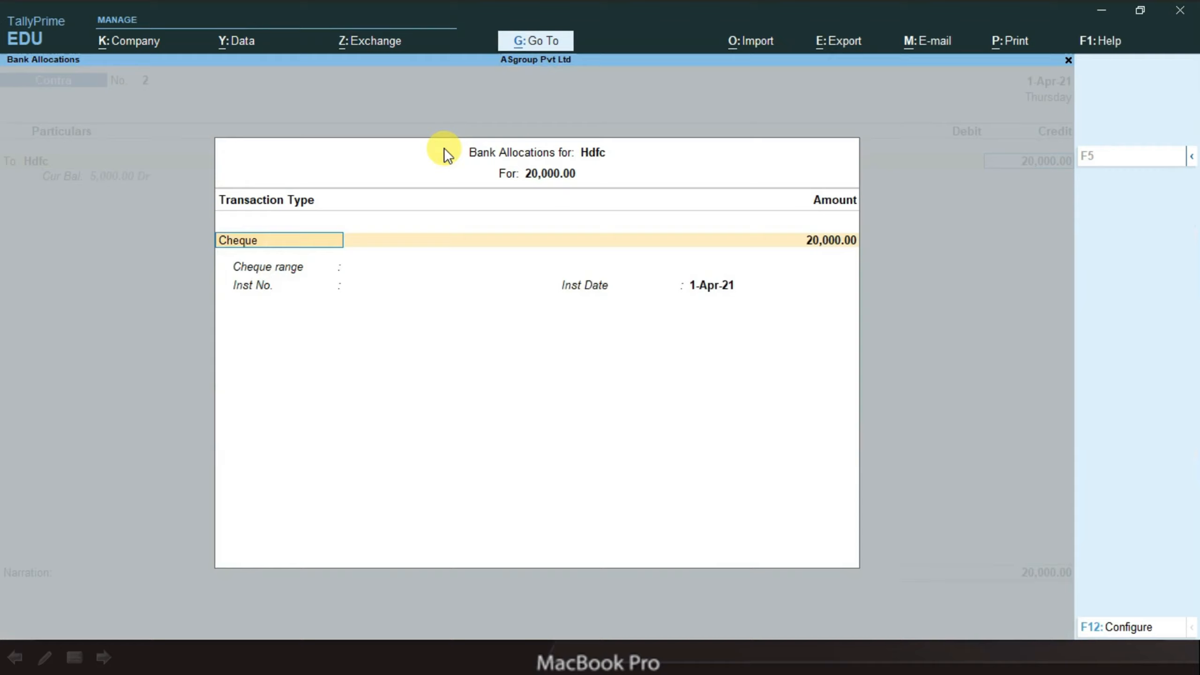
key(Return)
key(Return)
key(Return)
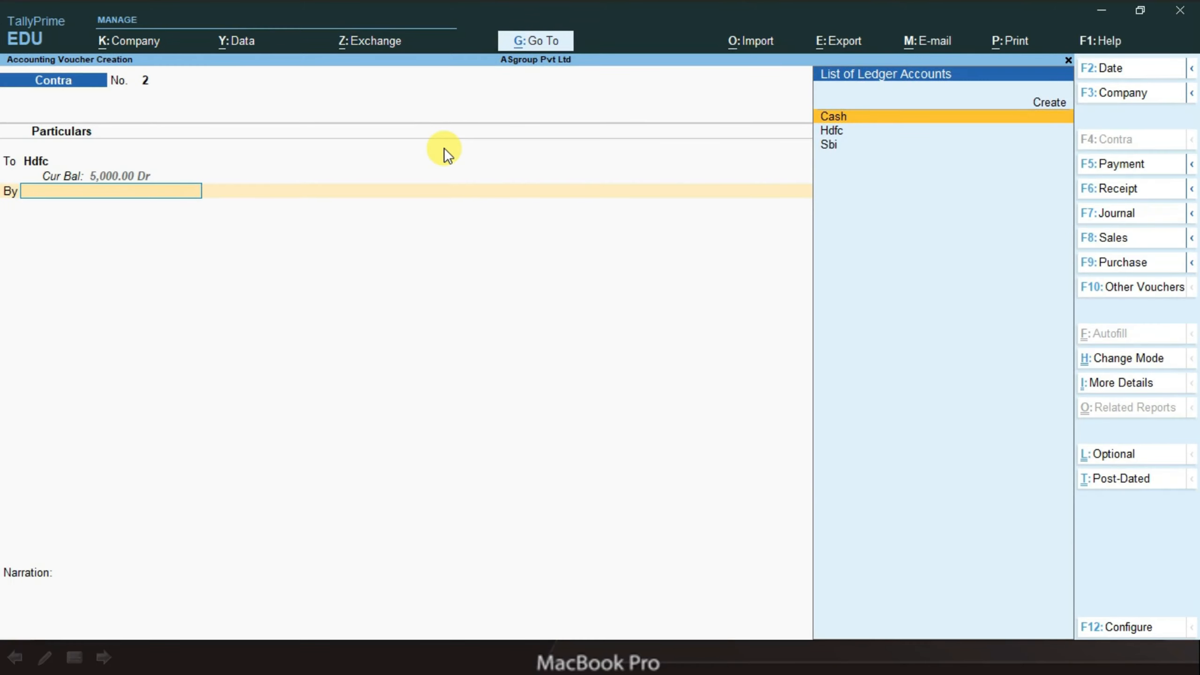
Debit the Cash ledger with 20,000 on the By line and save the contra voucher with a blank narration.
text(c)
key(Down)
key(Up)
key(Return)
key(Return)
key(Return)
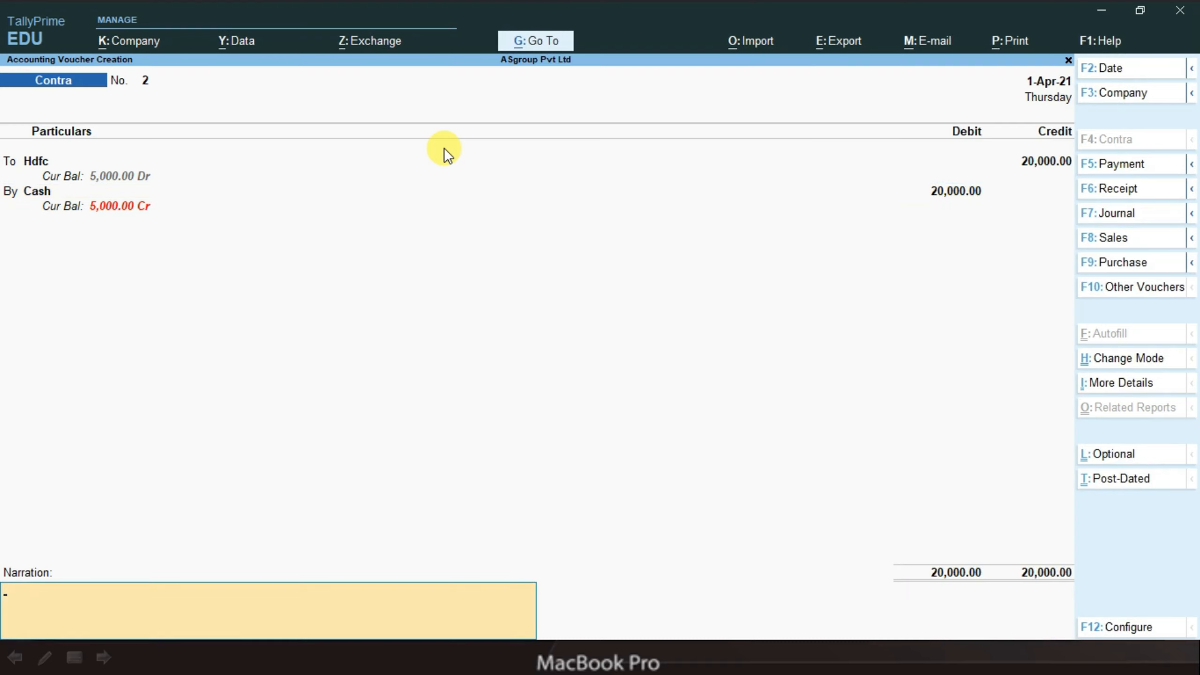
key(Return)
key(Return)
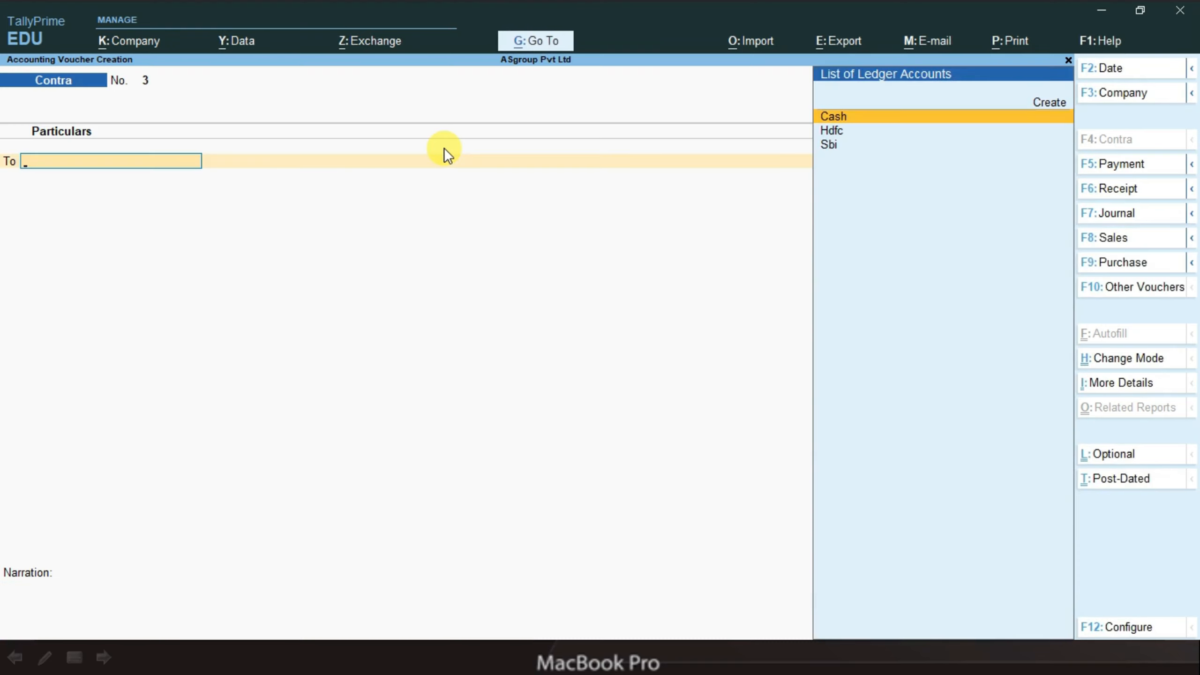
Credit the Sbi ledger with 25,000 on the new contra voucher, keeping Cheque with no instrument number in the bank allocation.
key(alt+Tab)
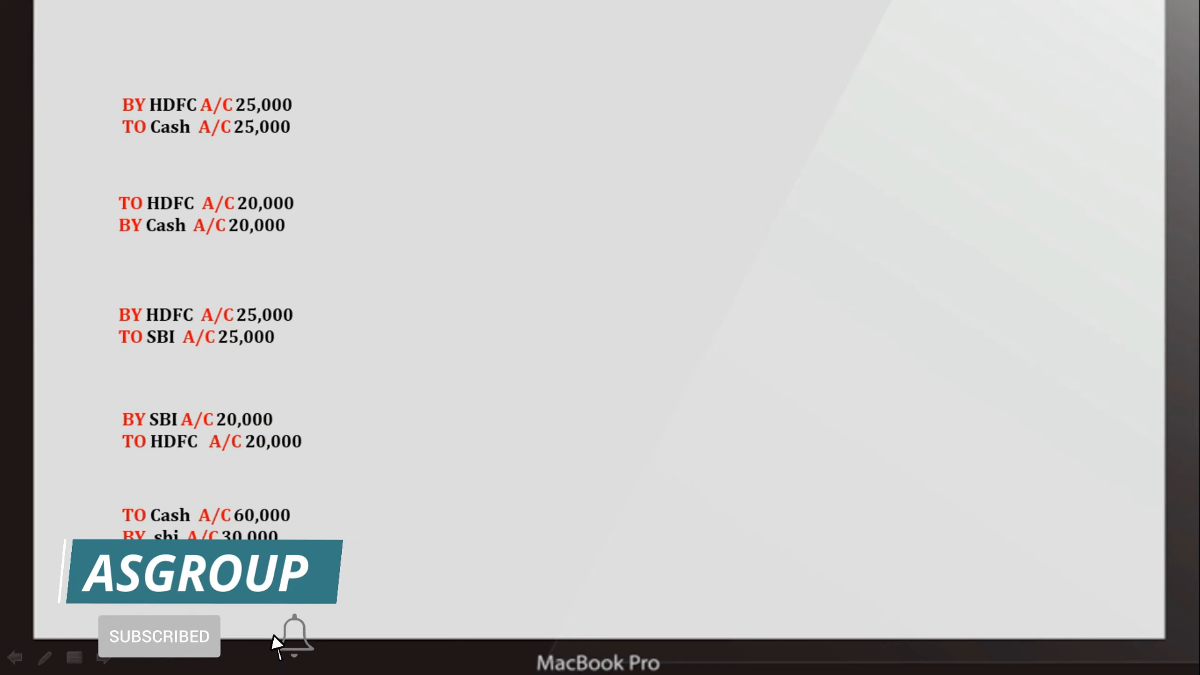
key(alt+Tab)
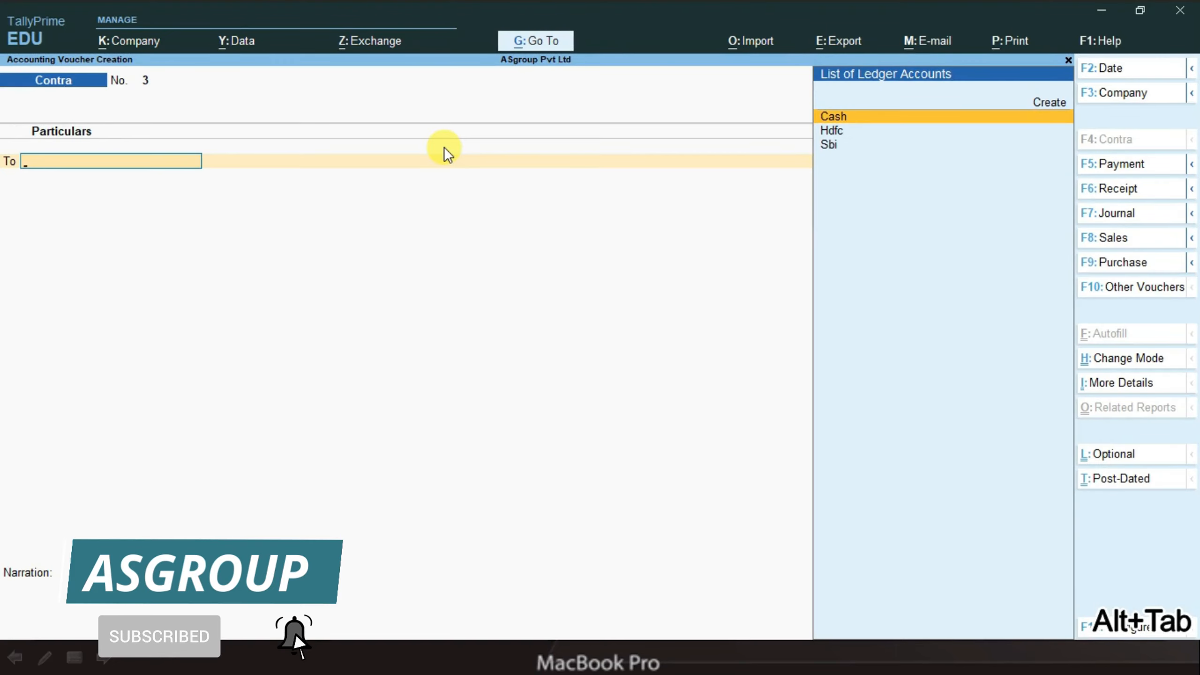
text(s)
key(Return)
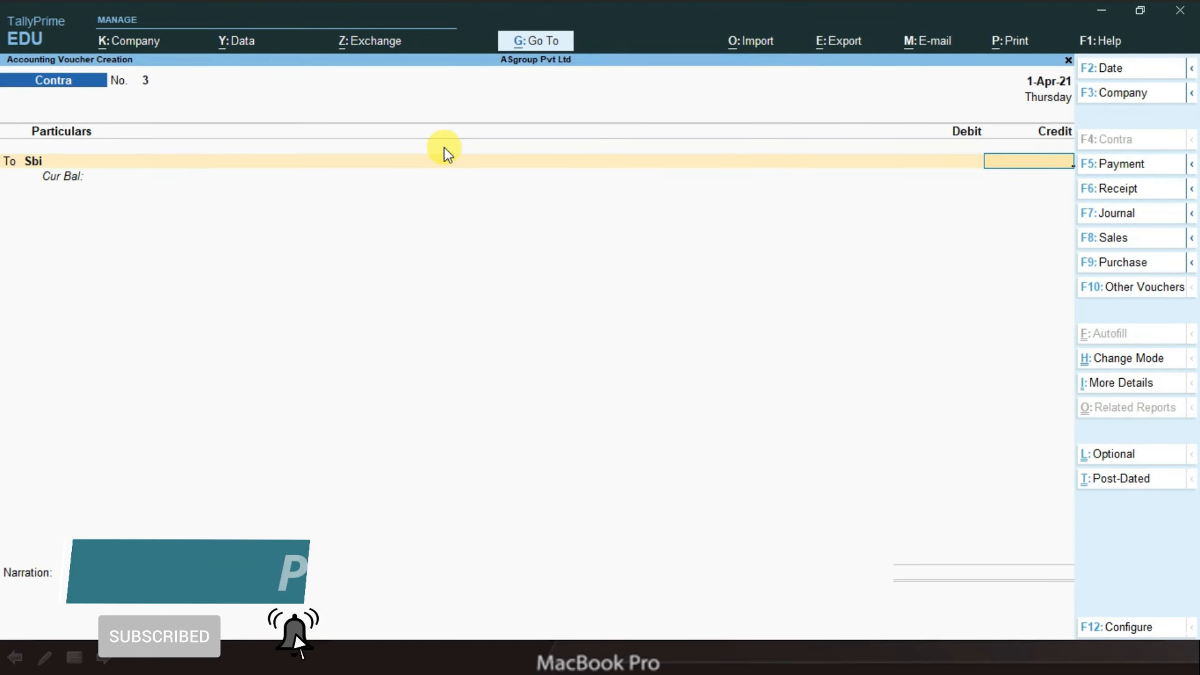
key(alt+Tab)
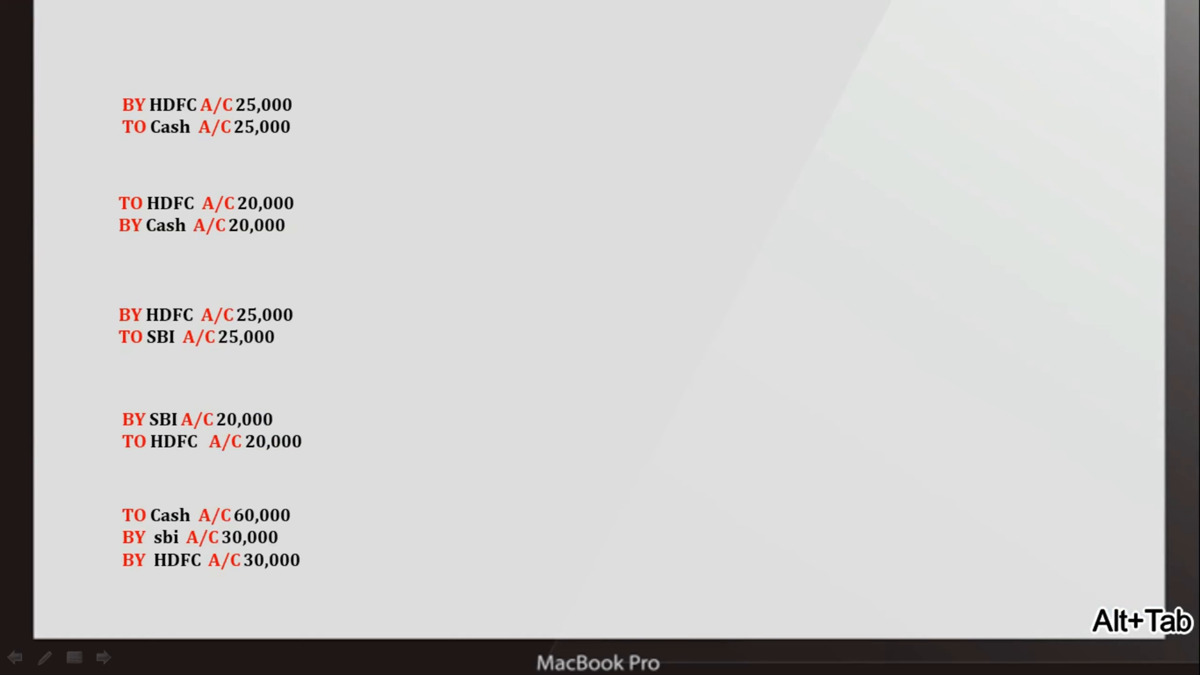
key(alt+Tab)
text(25,000)
key(Return)
key(Return)
key(Return)
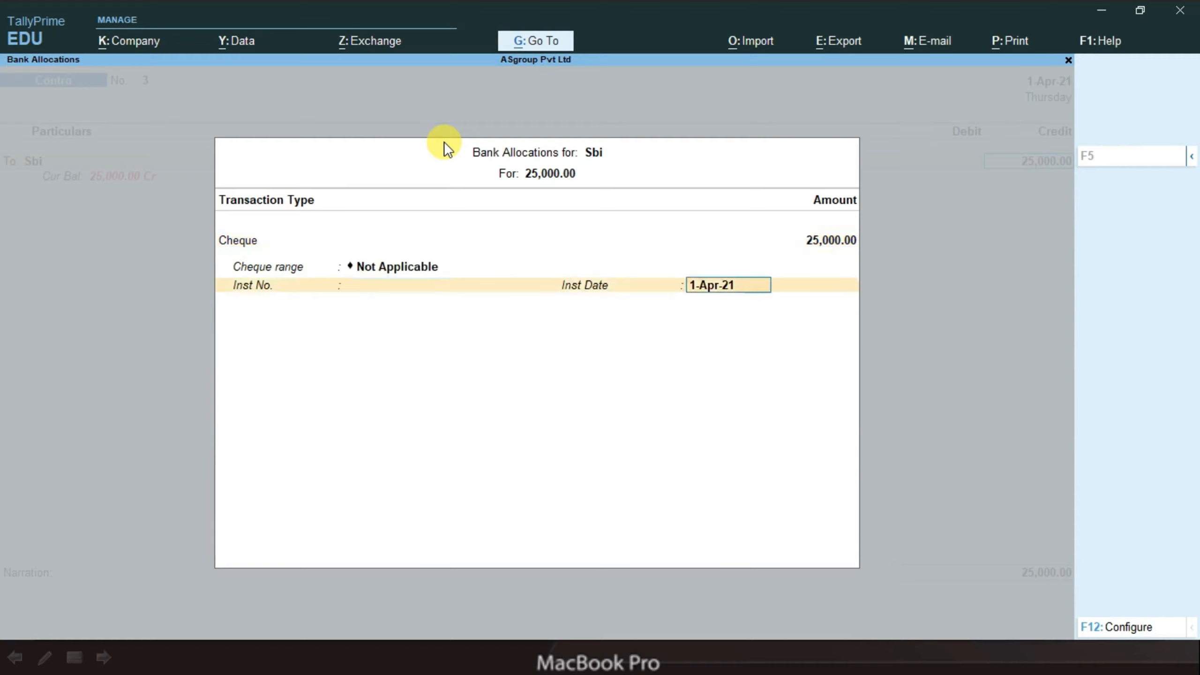
key(Return)
Debit the Hdfc ledger with 25,000 as Cheque/DD, leave the bank name and narration blank, and save the contra voucher.
key(Down)
key(Return)
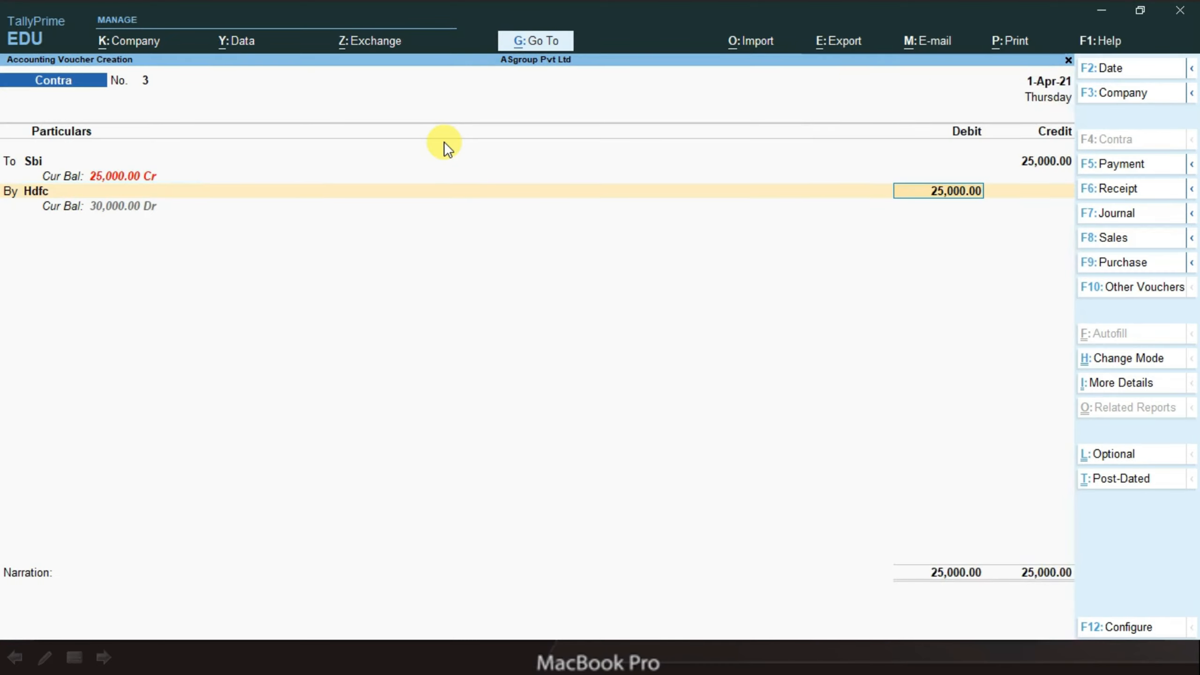
key(Return)
key(Return)
key(Return)
key(Return)
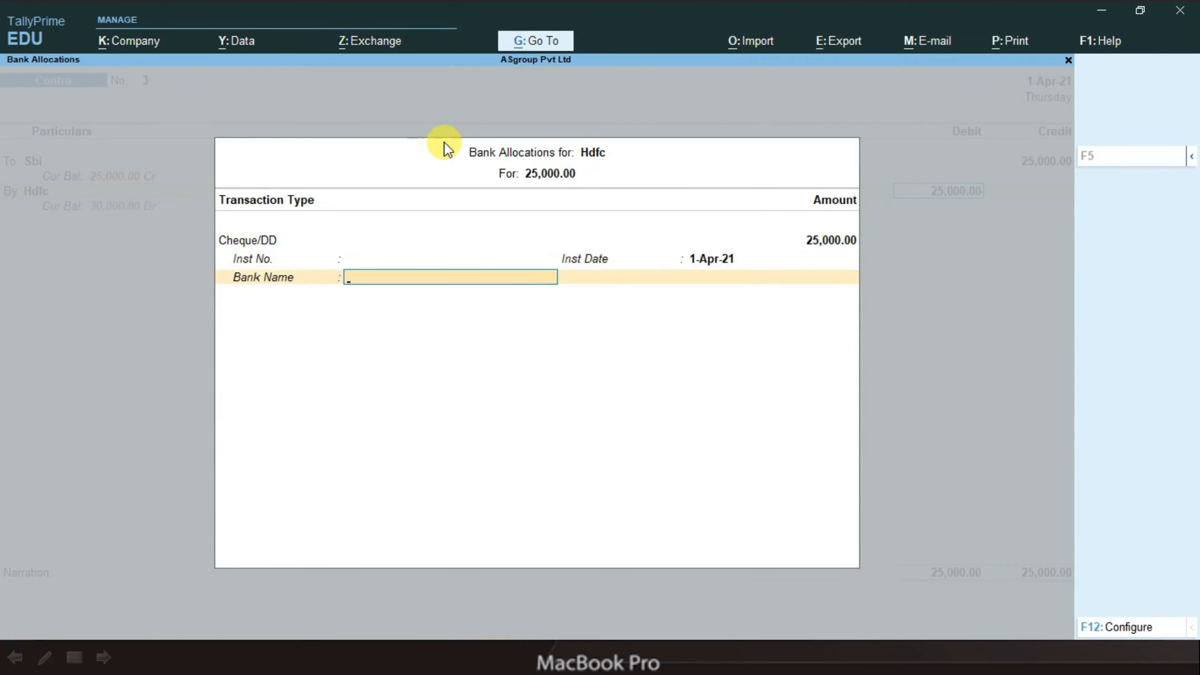
key(Return)
key(Return)
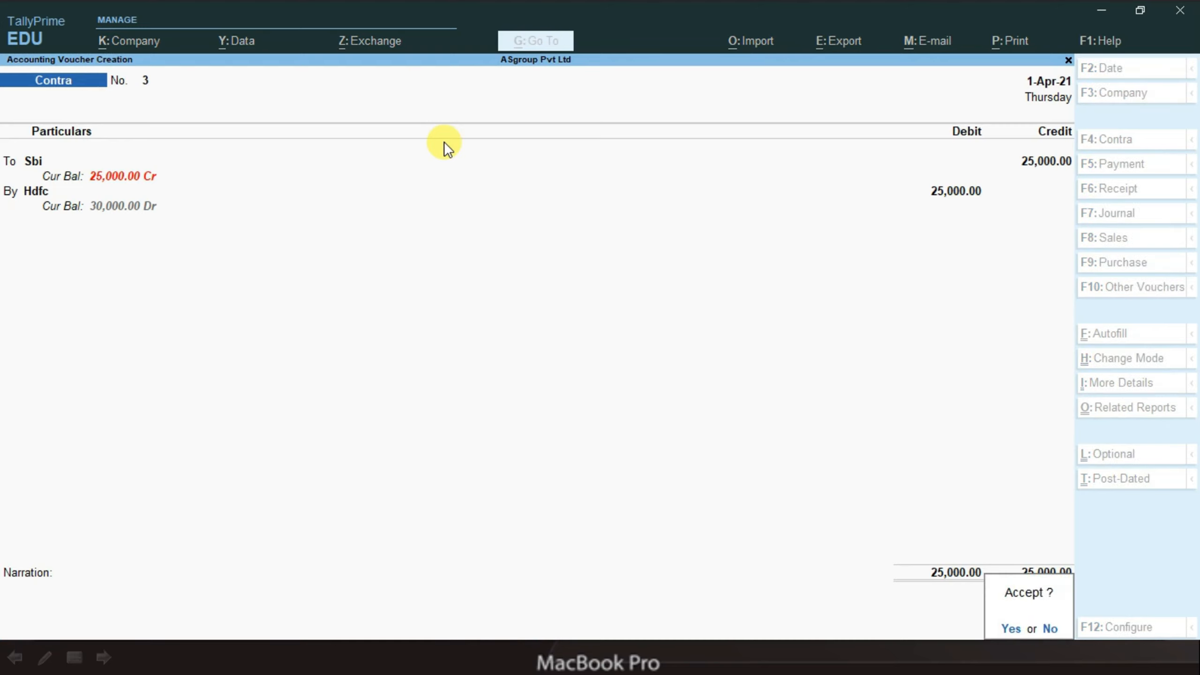
key(Return)
Credit the Hdfc ledger with 20,000 on the To line of contra voucher 4, accepting the default bank allocation.
key(alt+Tab)
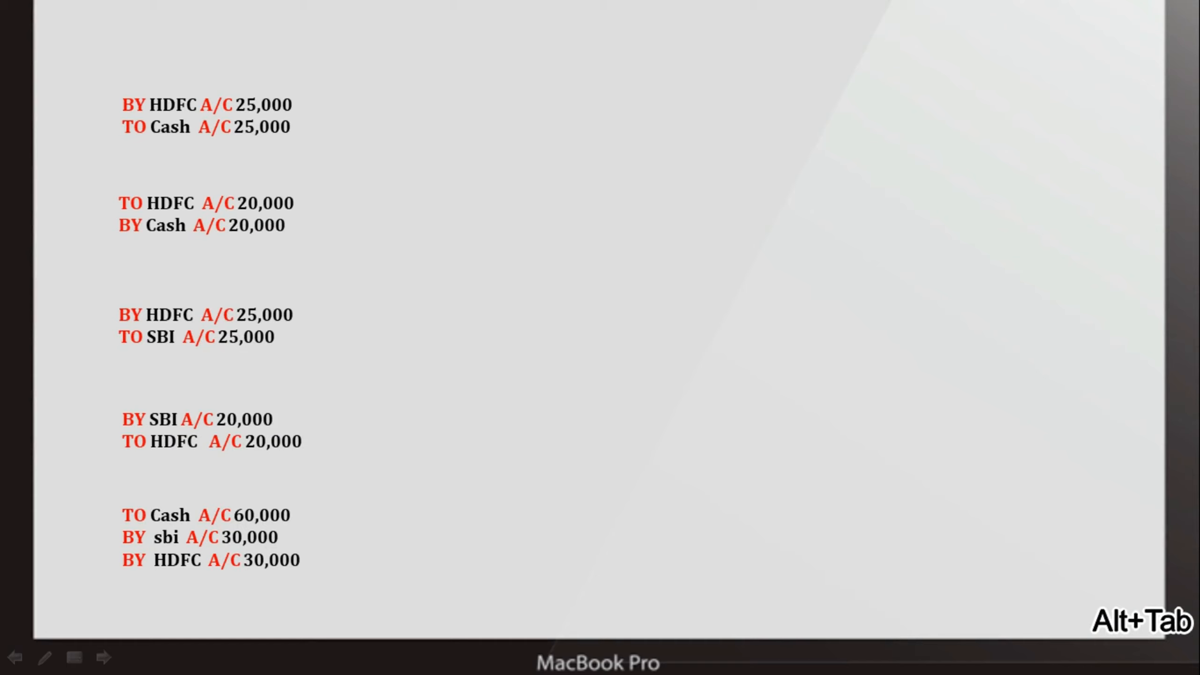
key(alt+Tab)
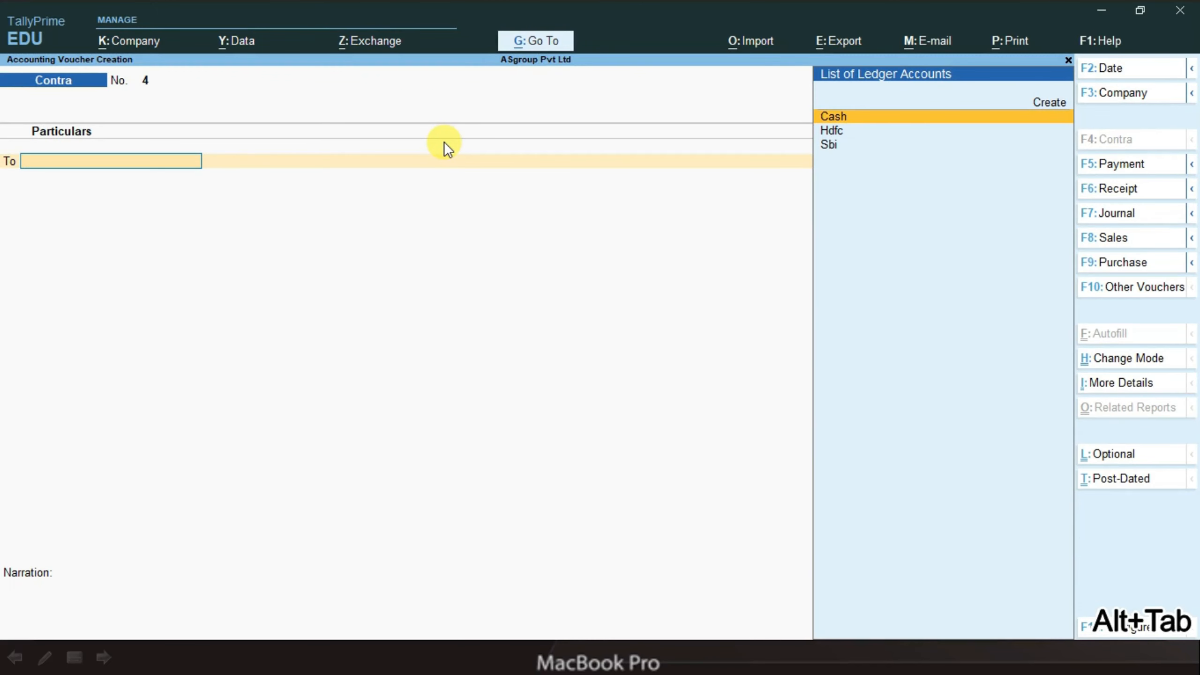
key(Down)
key(Return)
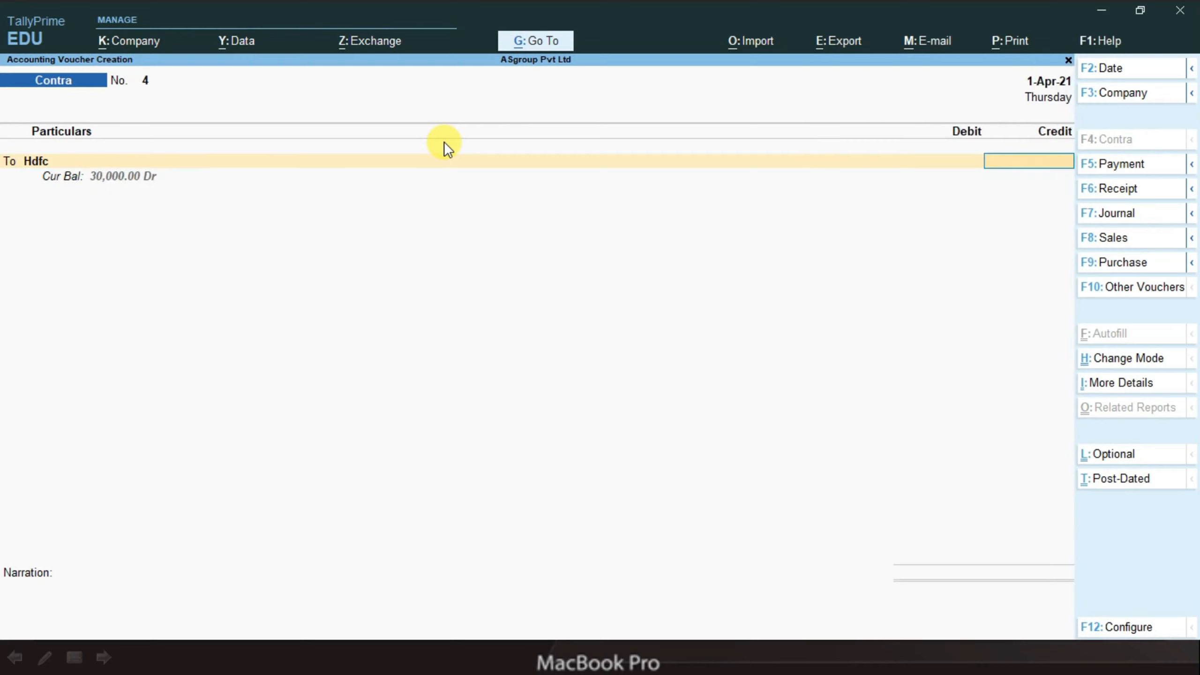
key(alt+Tab)
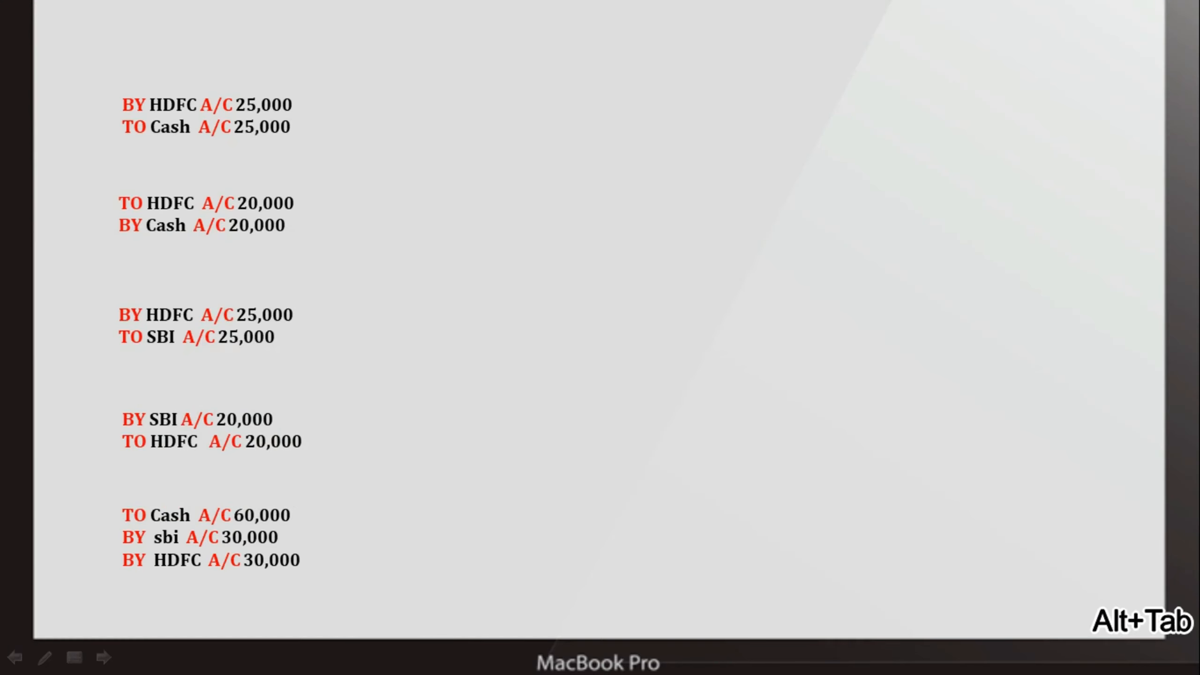
key(alt+Tab)
text(20000)
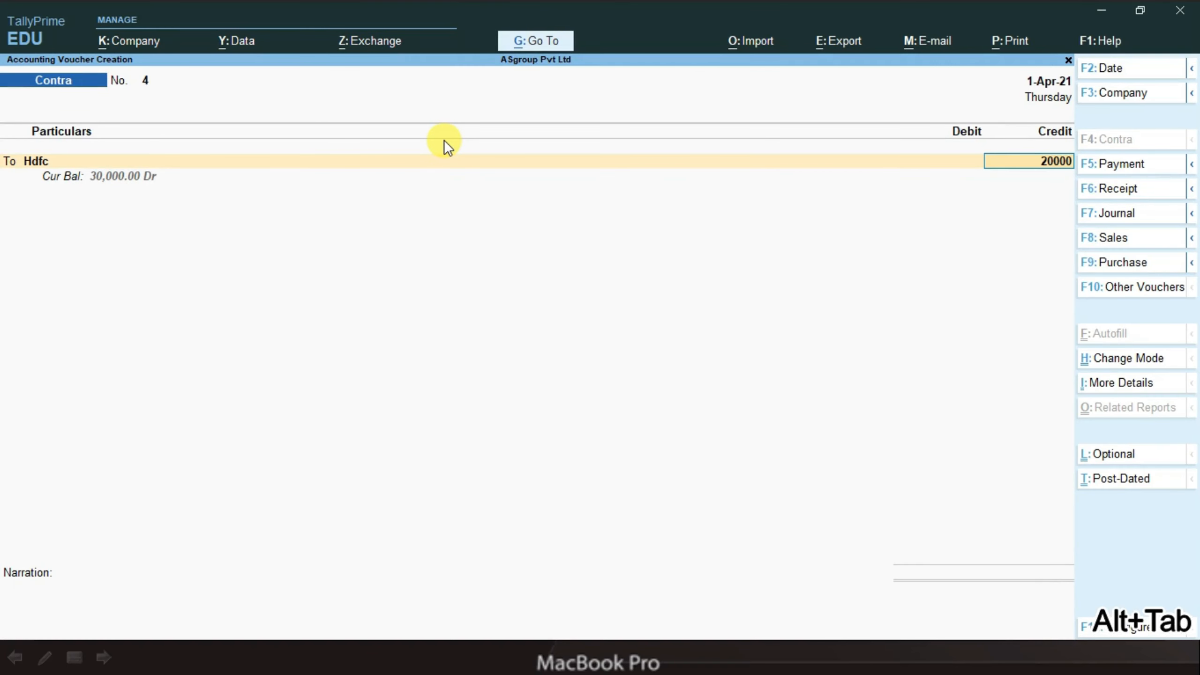
key(Return)
key(Return)
key(Return)
key(Return)
key(Return)
Debit the Sbi ledger with 20,000 as Cheque/DD on the By line and save the contra voucher without bank details or narration.
key(Return)
key(BackSpace)
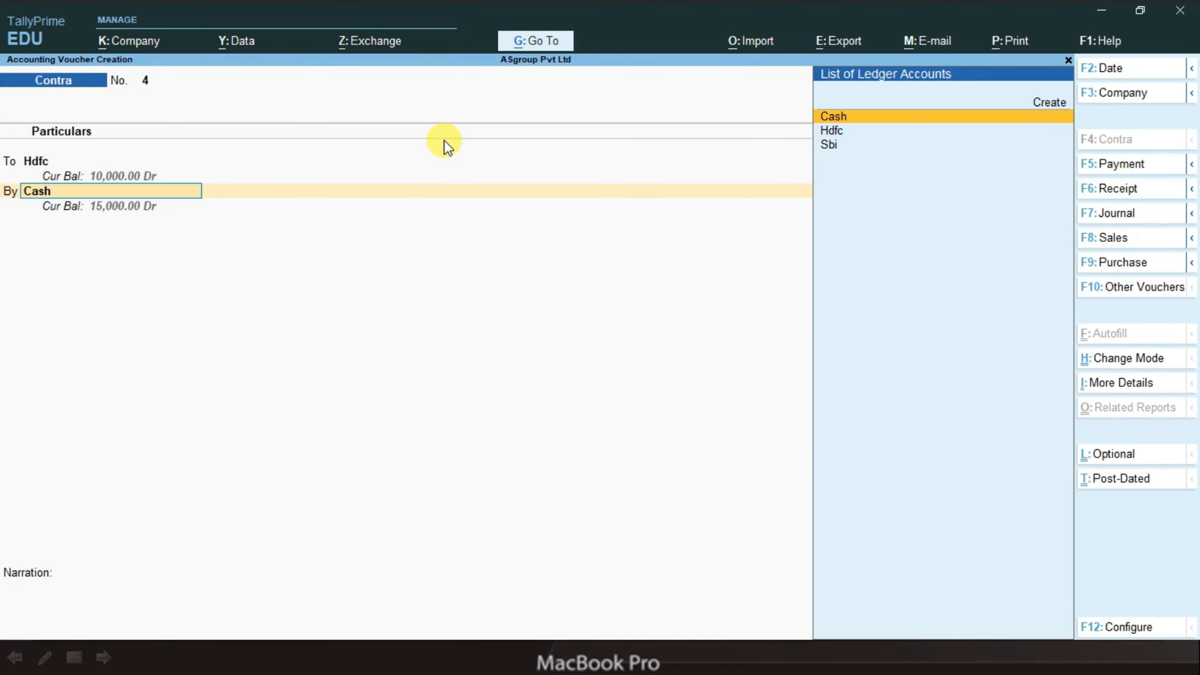
key(Return)
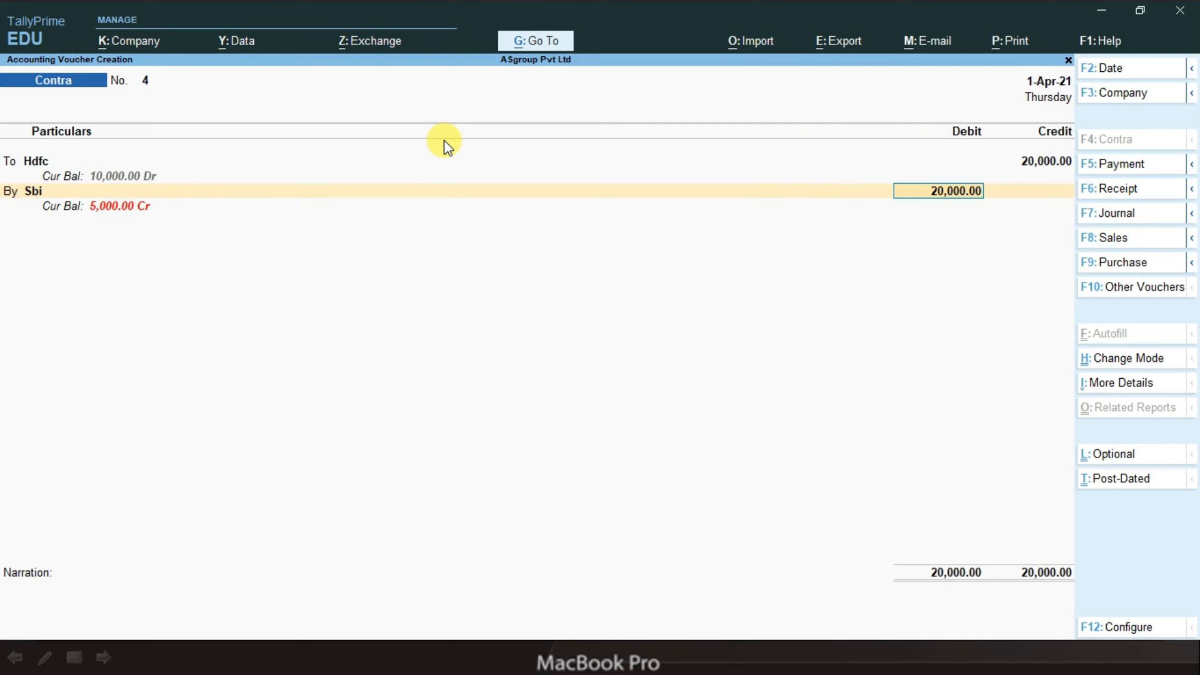
key(Return)
key(Return)
key(Return)
key(Return)
key(Return)
key(Return)
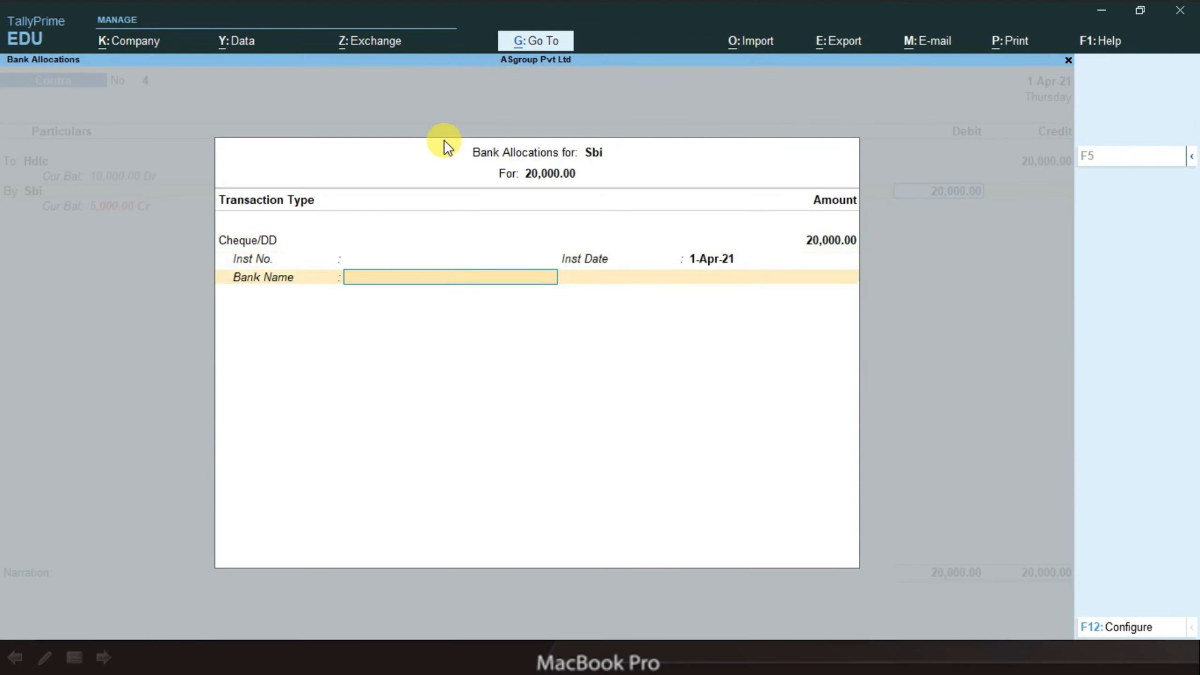
key(Return)
key(Return)
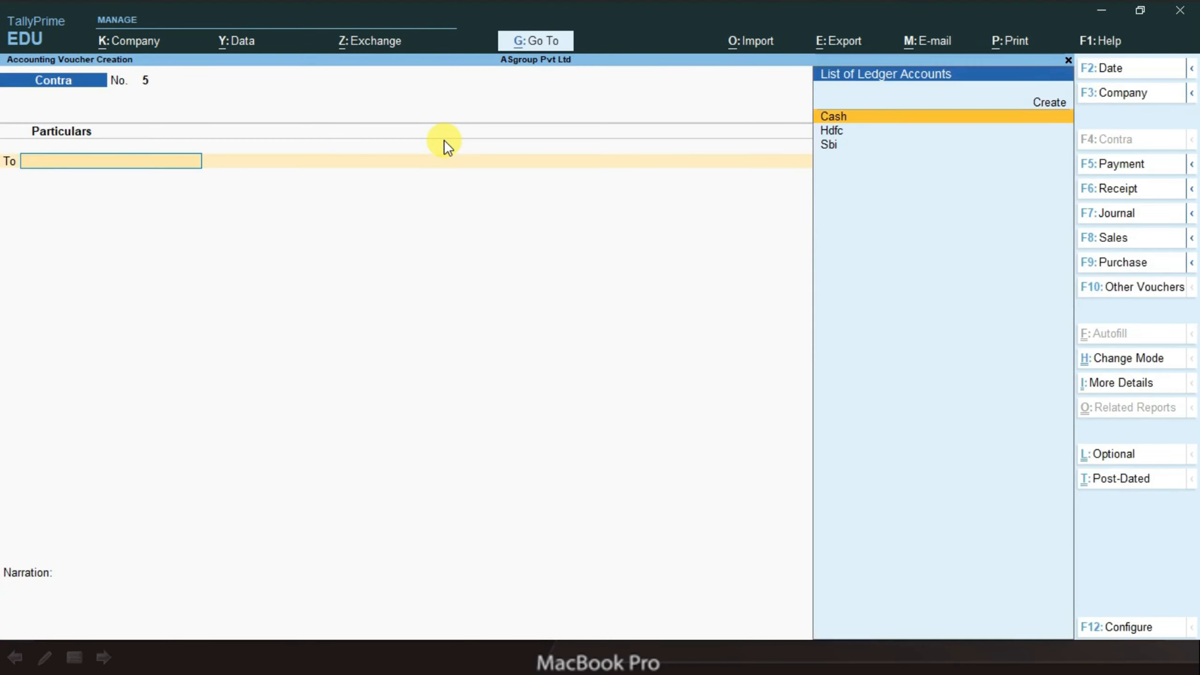
Credit the Cash ledger with 60,000 on the To line of contra voucher 5.
key(alt+Tab)
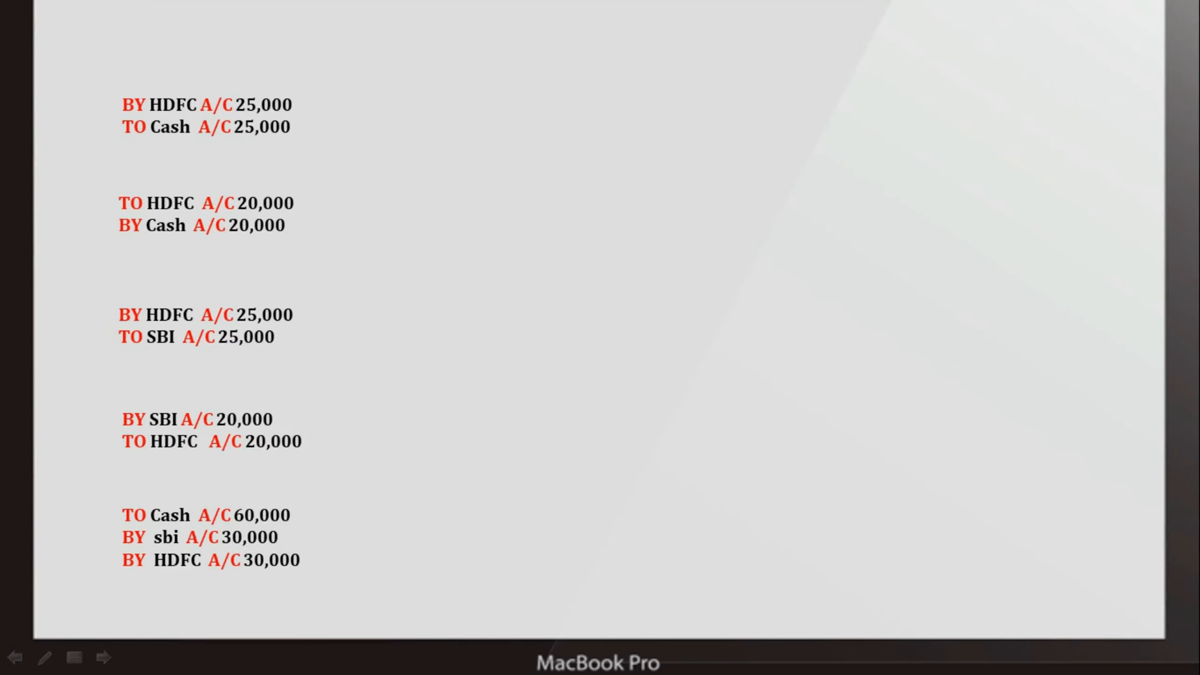
key(alt+Tab)
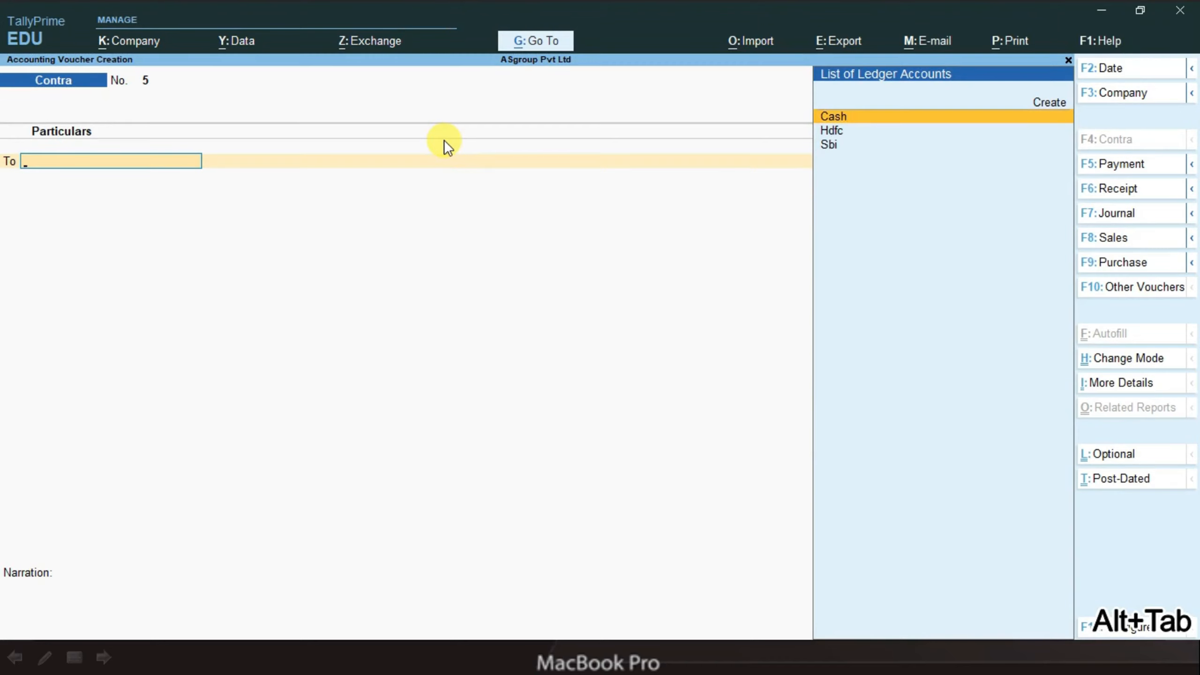
key(Up)
key(Return)
text(60)
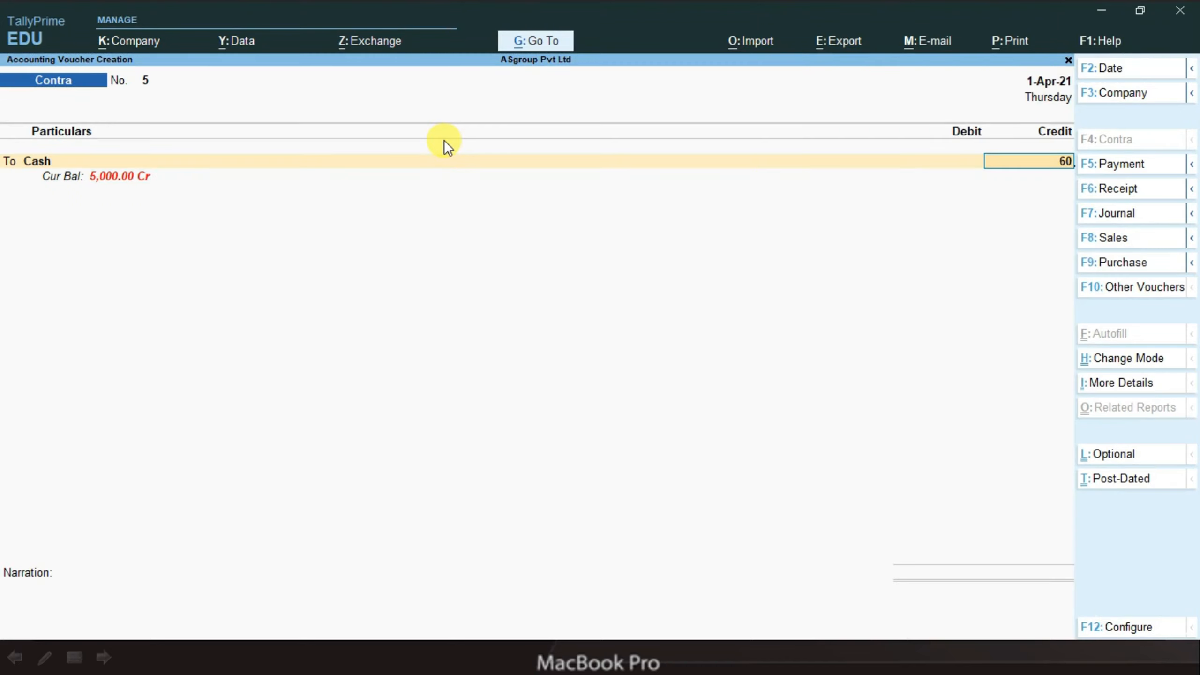
text(000)
key(Return)
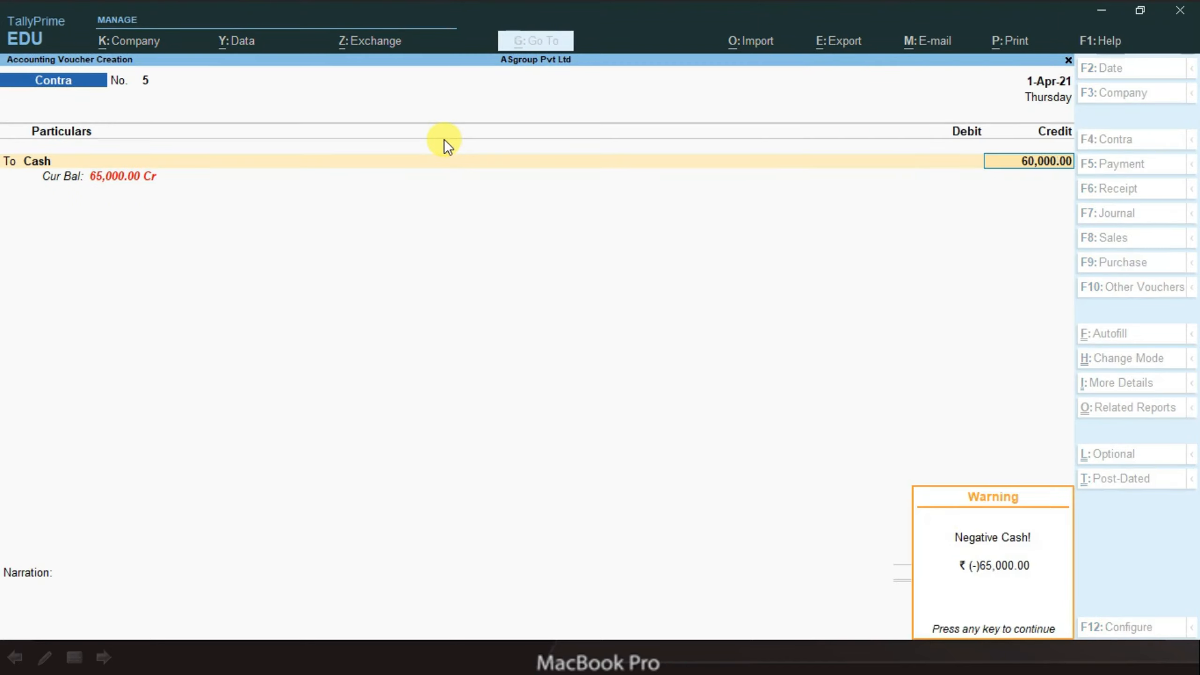
key(Return)
Debit the Hdfc ledger with 30,000 on the first By line, using Cash as the bank allocation's transaction type.
key(Return)
key(Return)
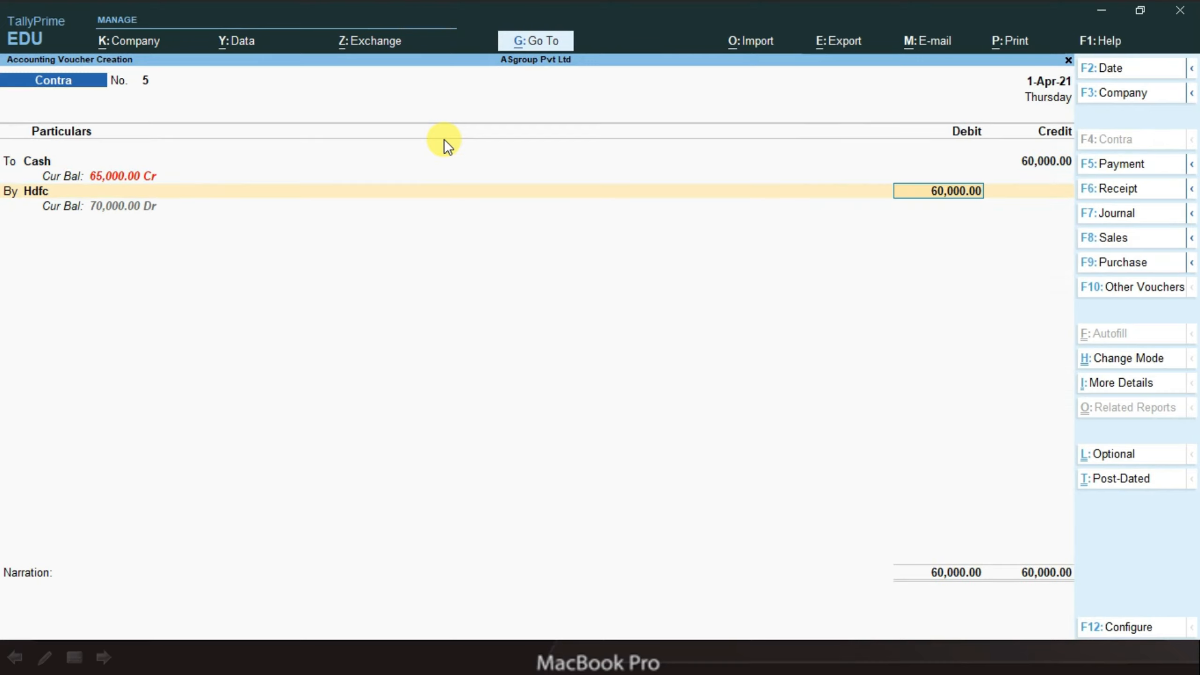
text(30000)
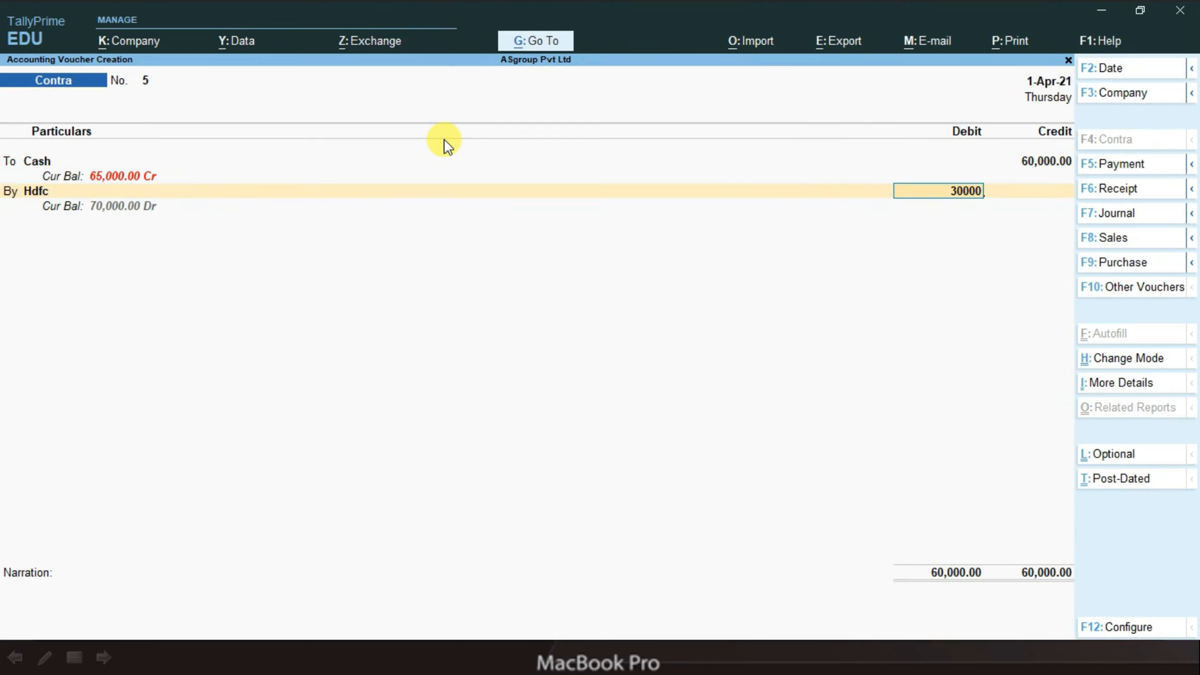
key(Return)
key(Return)
Leave the Hdfc cash denominations and remaining bank allocation details blank and return to the voucher.
key(Return)
key(Return)
key(Return)
key(Return)
key(Return)
key(Return)
key(Return)
key(Return)
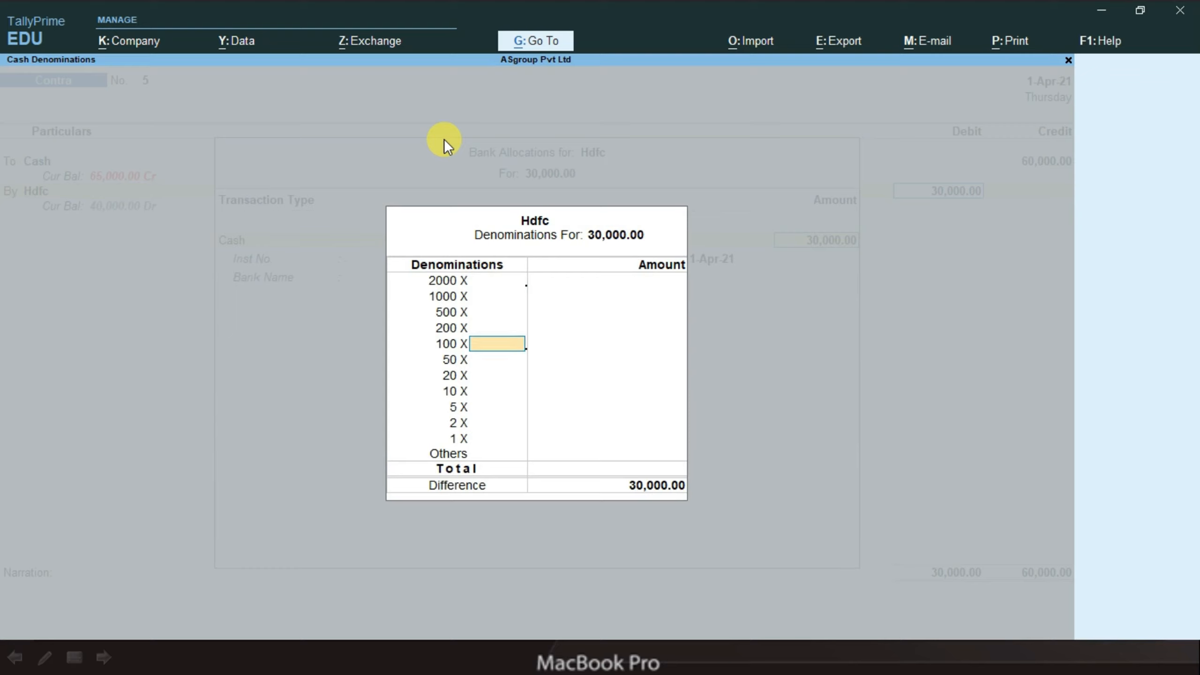
key(Return)
key(Return)
key(Return)
key(Return)
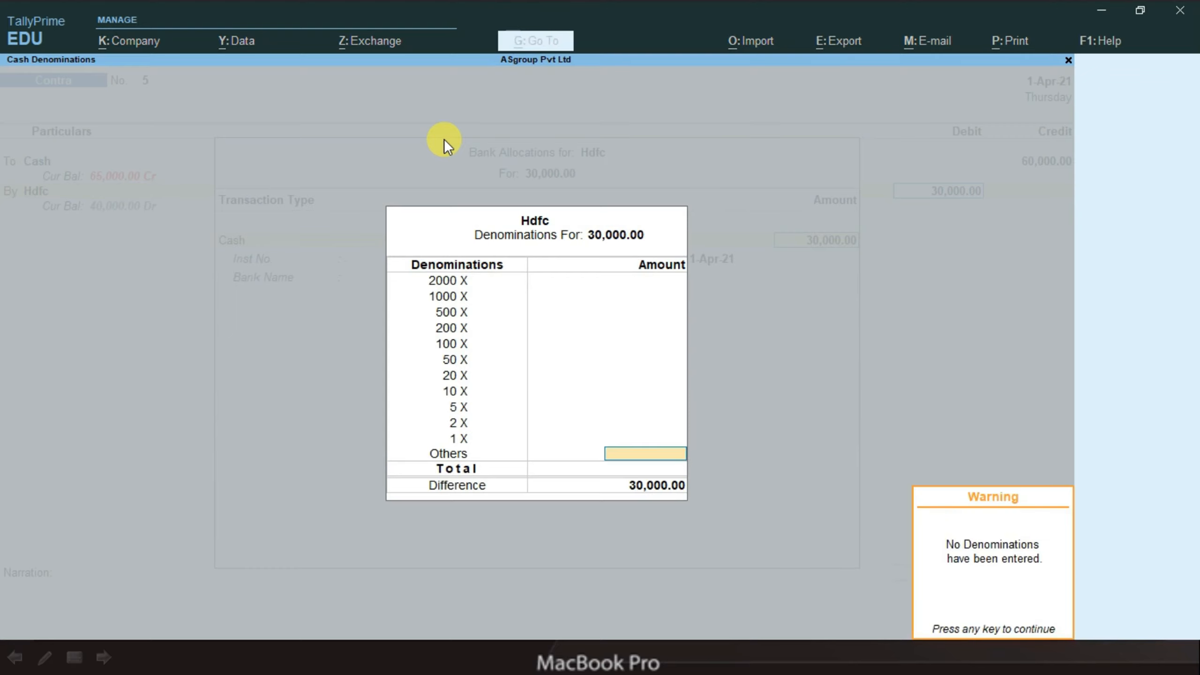
key(Return)
key(Return)
Debit the Sbi ledger with the remaining 30,000 on the second By line, using Cash as the transaction type.
key(Return)
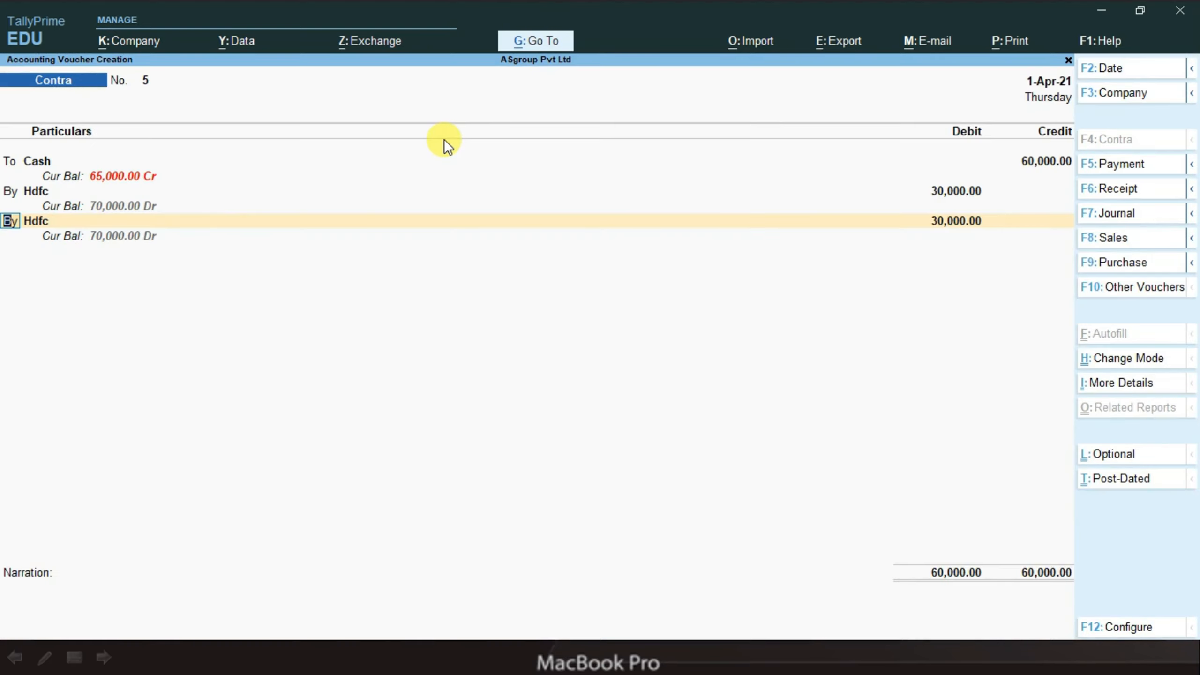
text(s)
key(Return)
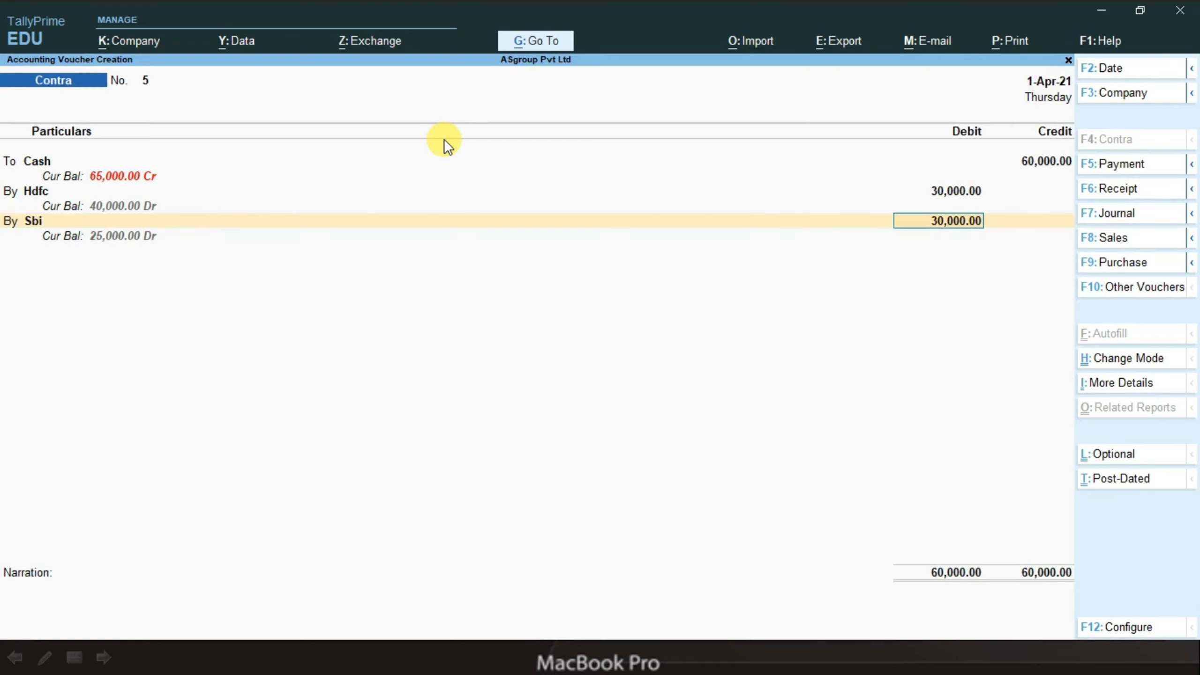
key(Return)
key(Return)
Leave the Sbi cash denominations and bank allocation details blank and continue to the voucher's narration.
key(Return)
key(Return)
key(Return)
key(Return)
key(Return)
key(Return)
key(Return)
key(Return)
key(Return)
key(Return)
key(Return)
key(Return)
key(Return)
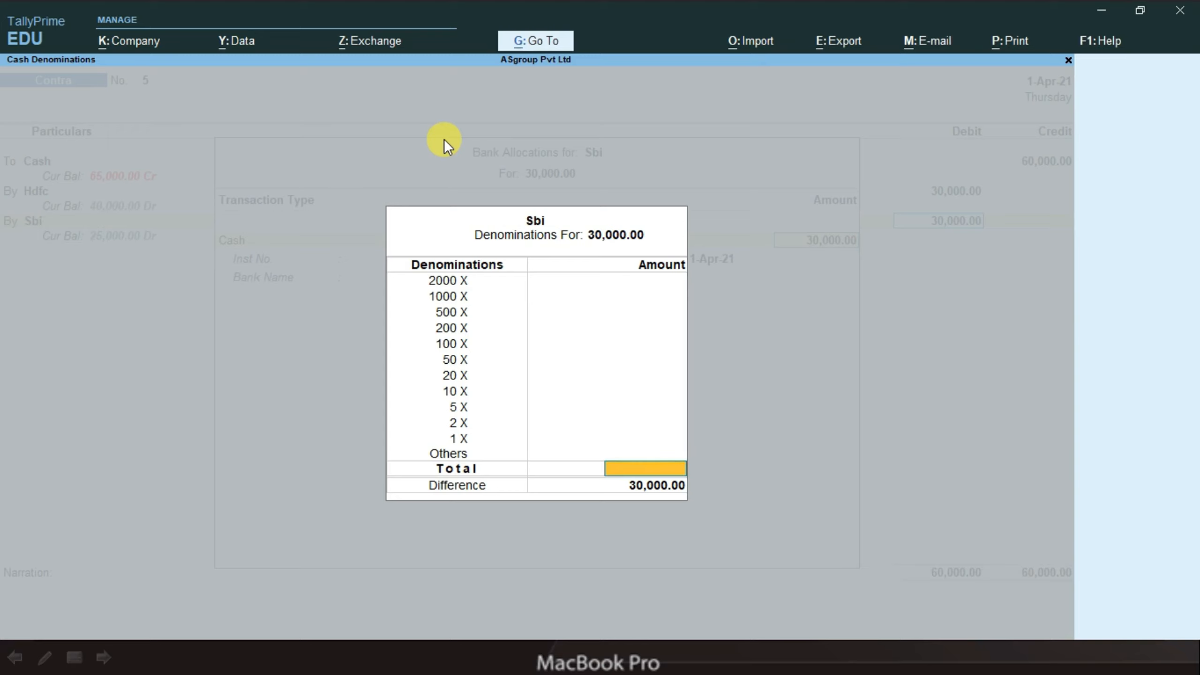
key(Return)
key(Return)
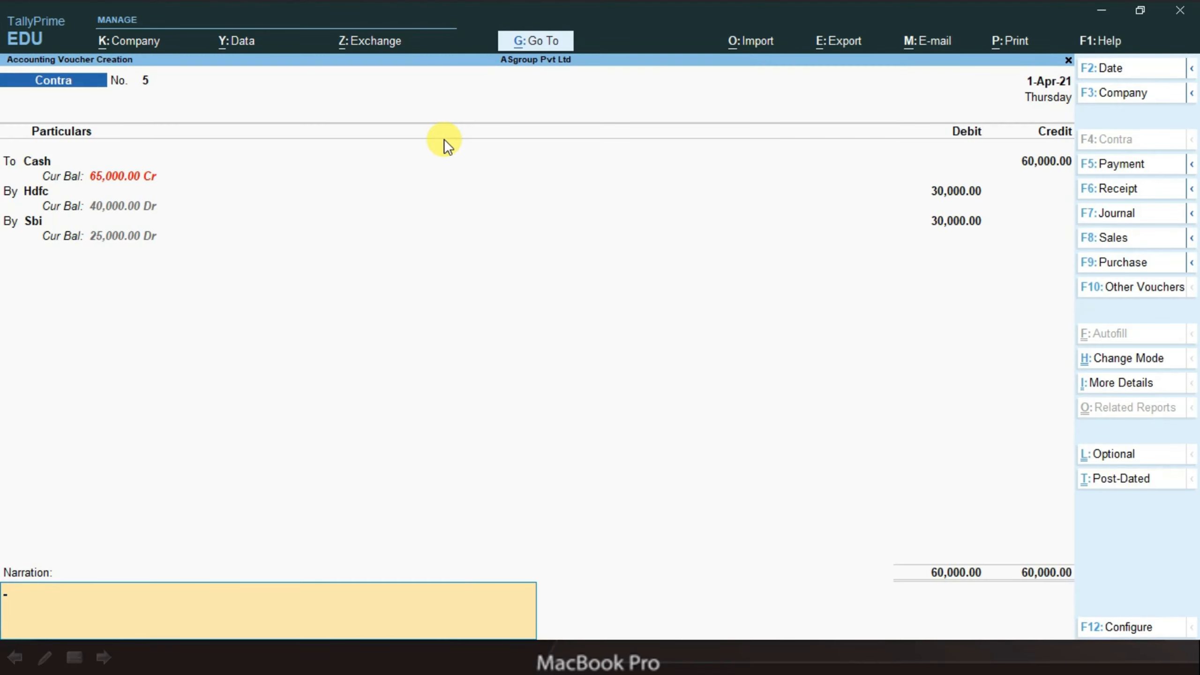
Save the Contra voucher with a blank narration and leave voucher entry for the Gateway of Tally.
key(Return)
key(Return)
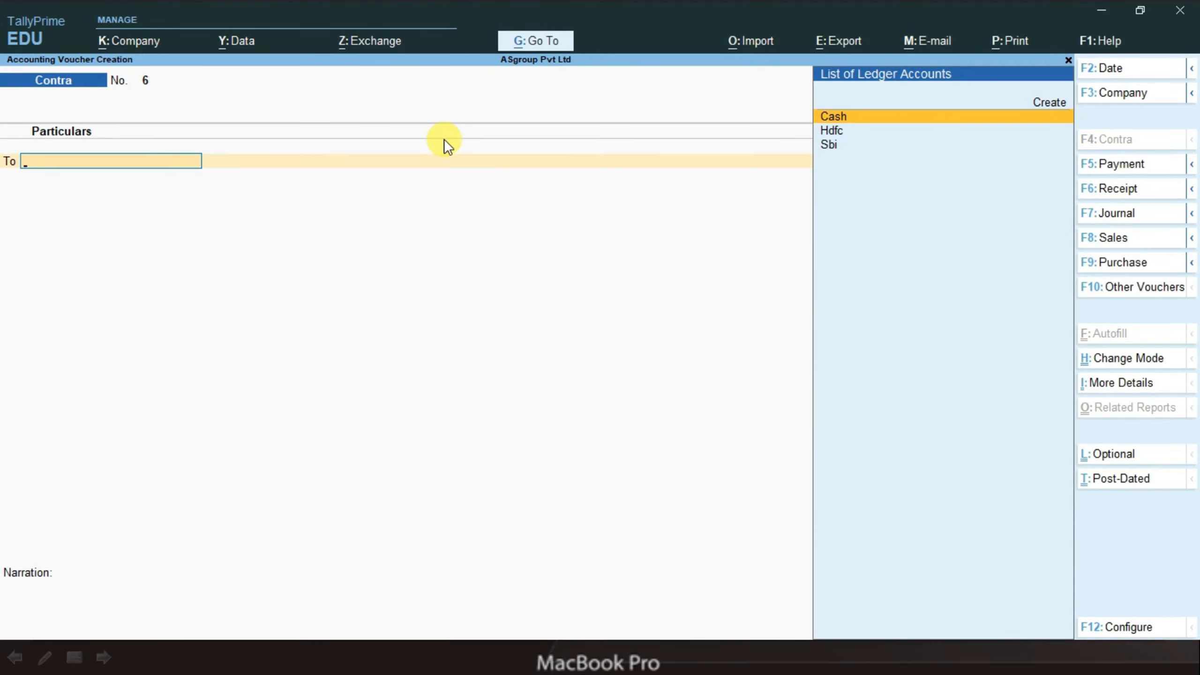
key(Escape)
key(Return)
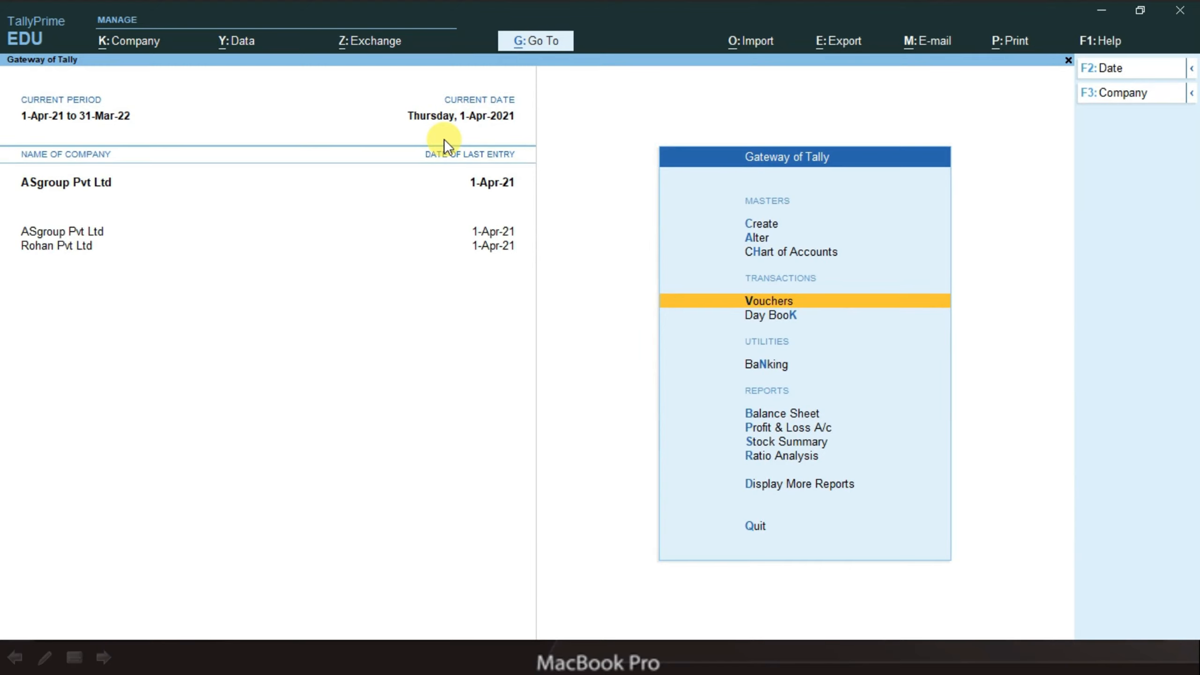
Open the Balance Sheet and drill down into the Current Assets group summary.
key(Down)
key(Down)
key(Down)
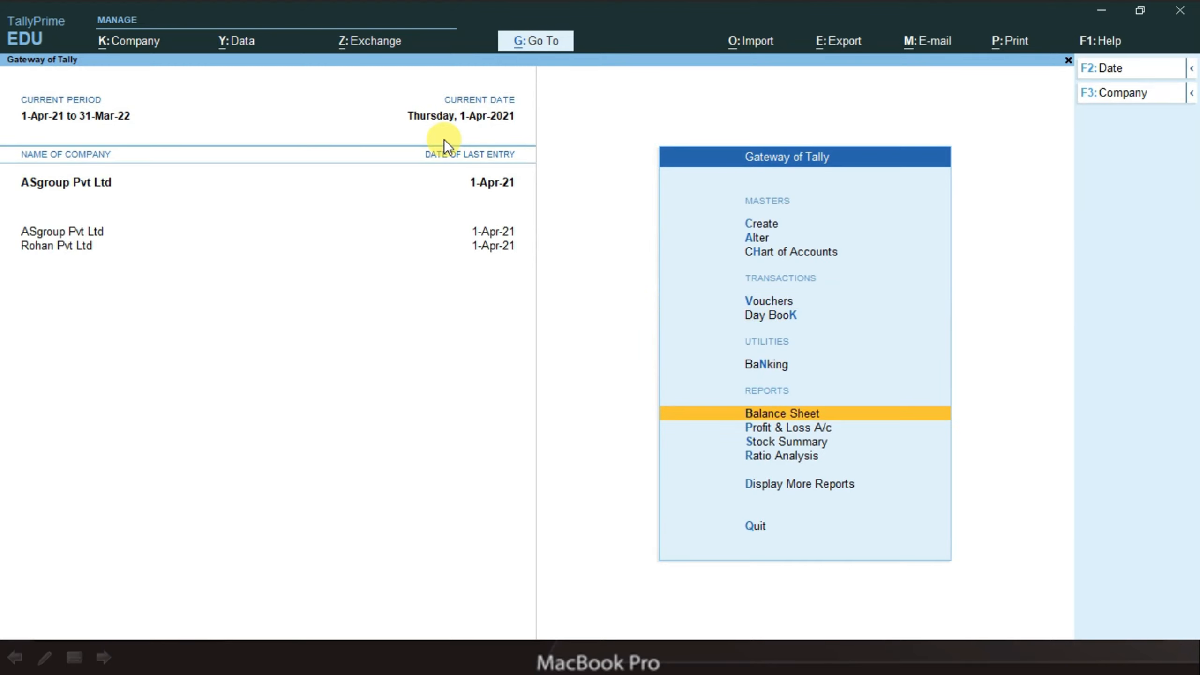
key(Return)
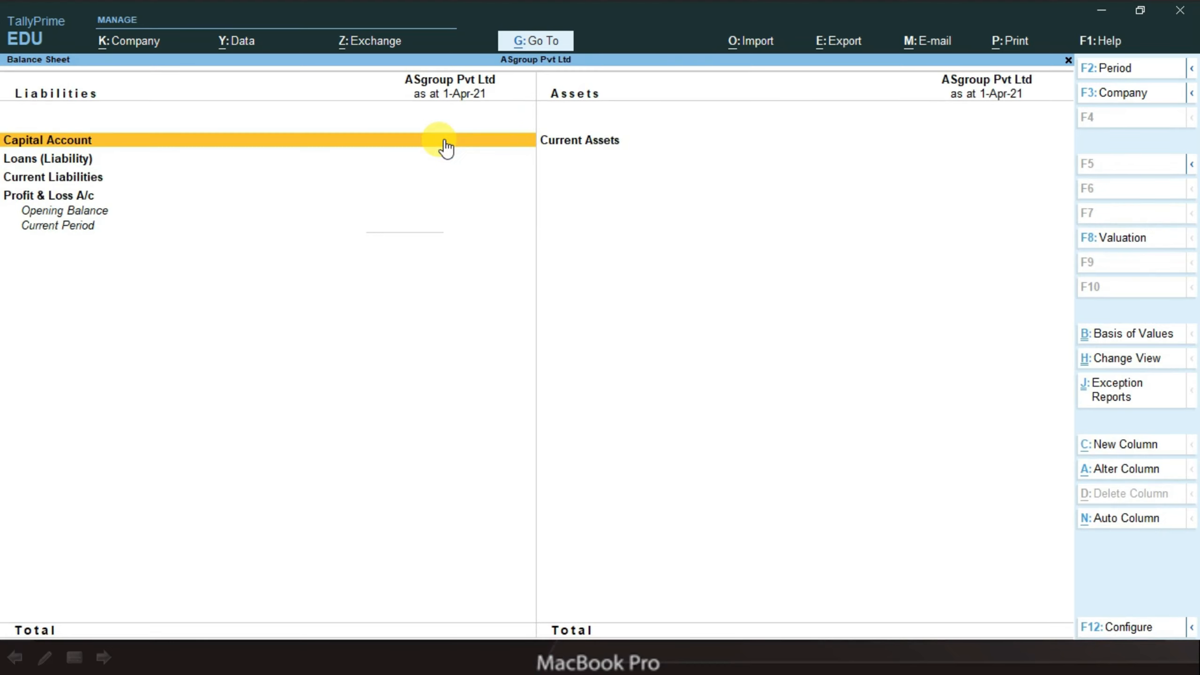
key(Right)
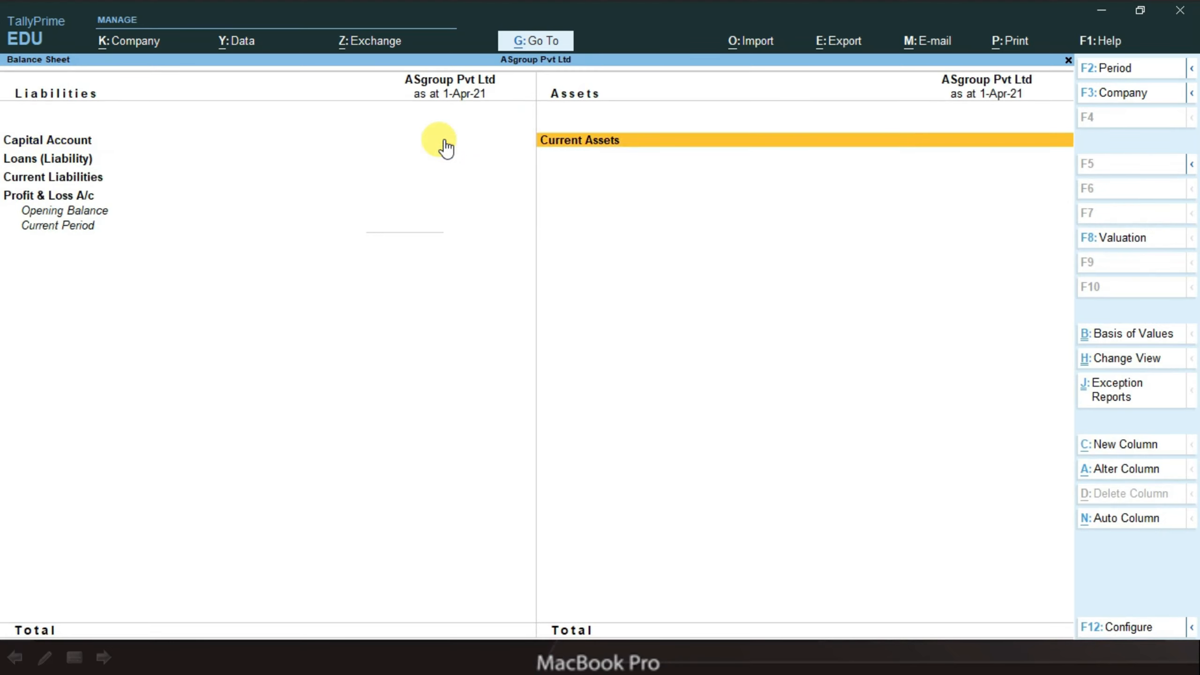
key(Return)
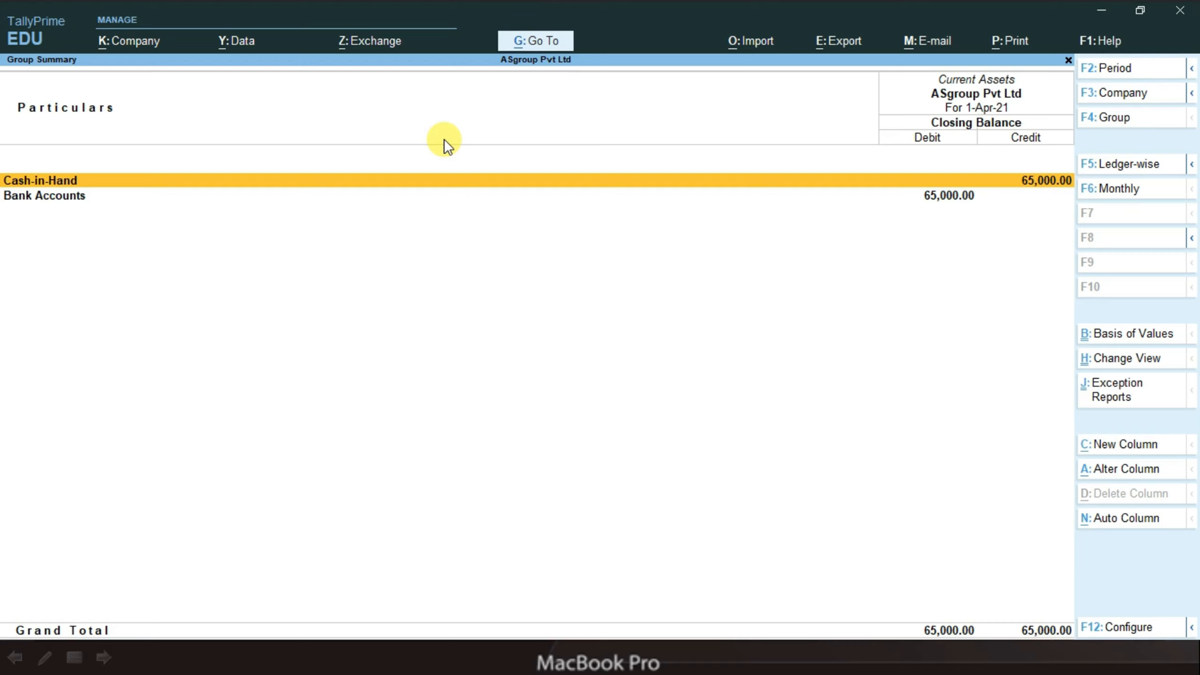
Drill down through Cash-in-Hand to the Cash ledger's vouchers for April 2021.
key(Return)
key(Return)
key(Return)
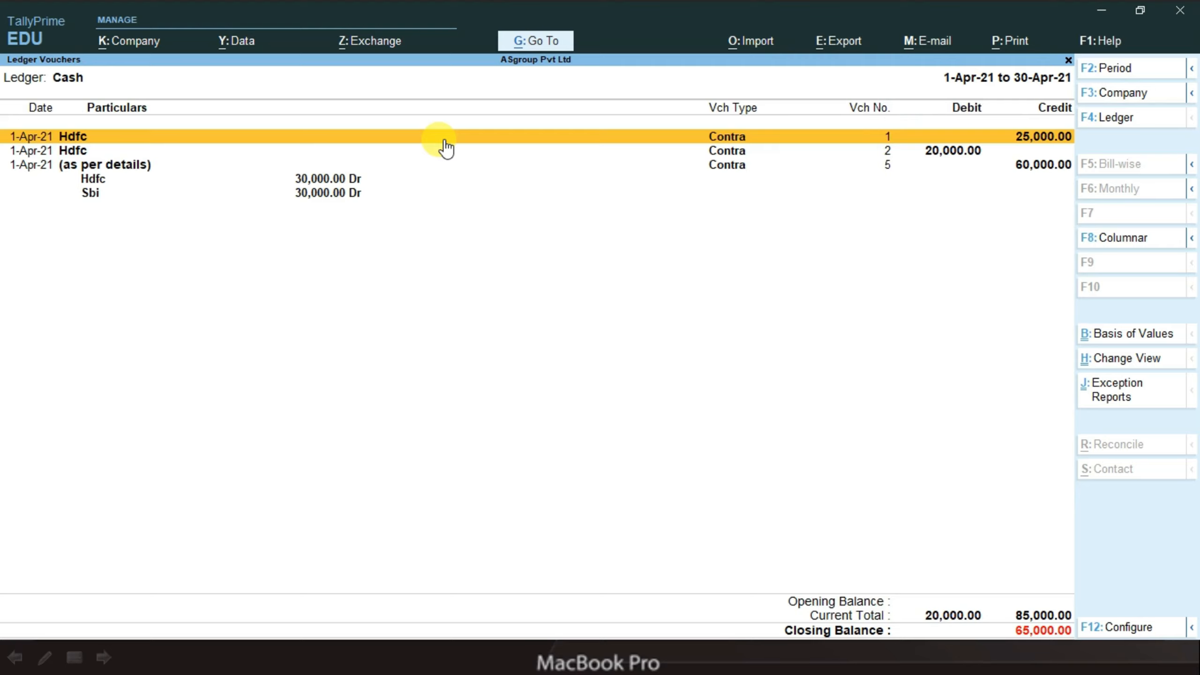
Review Contra vouchers No. 1 and No. 2 from the Cash ledger, quitting each without changes.
click(444, 142)
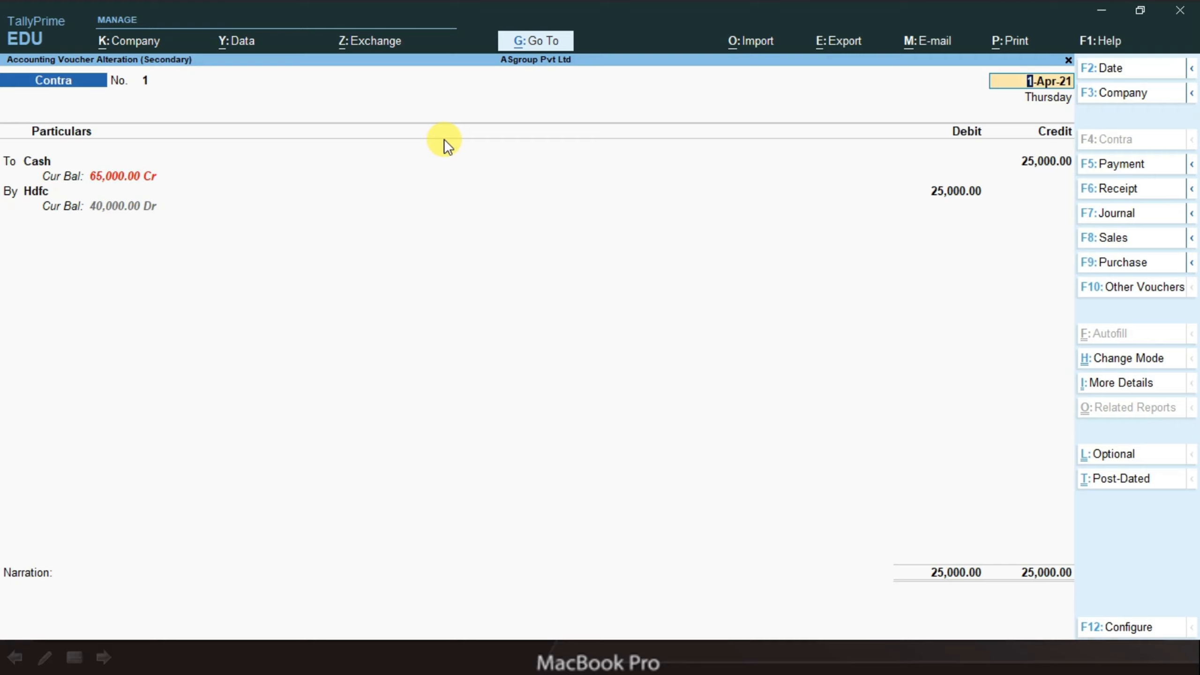
key(Escape)
key(Return)
key(Down)
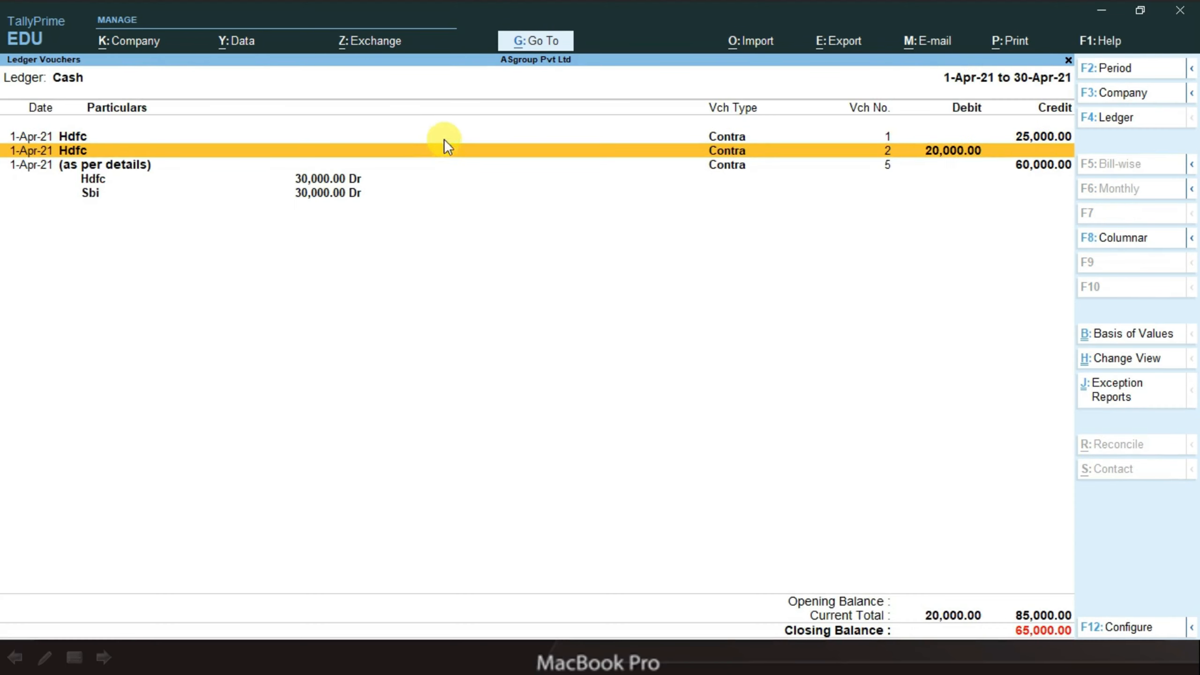
key(Return)
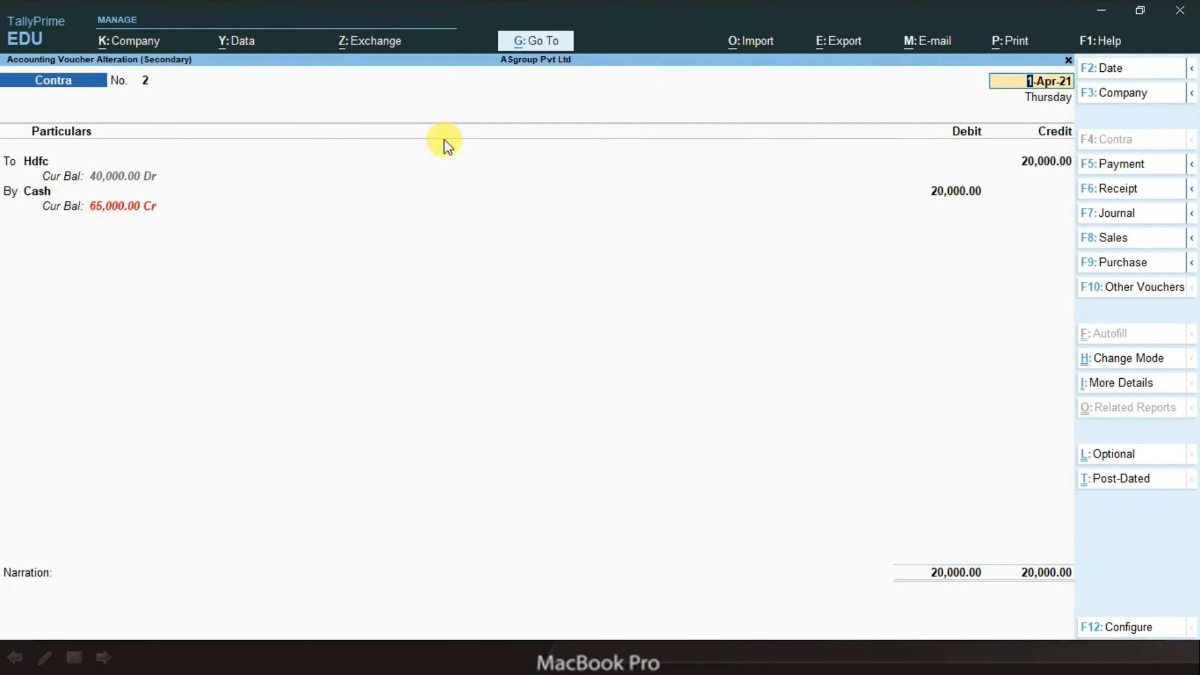
key(Escape)
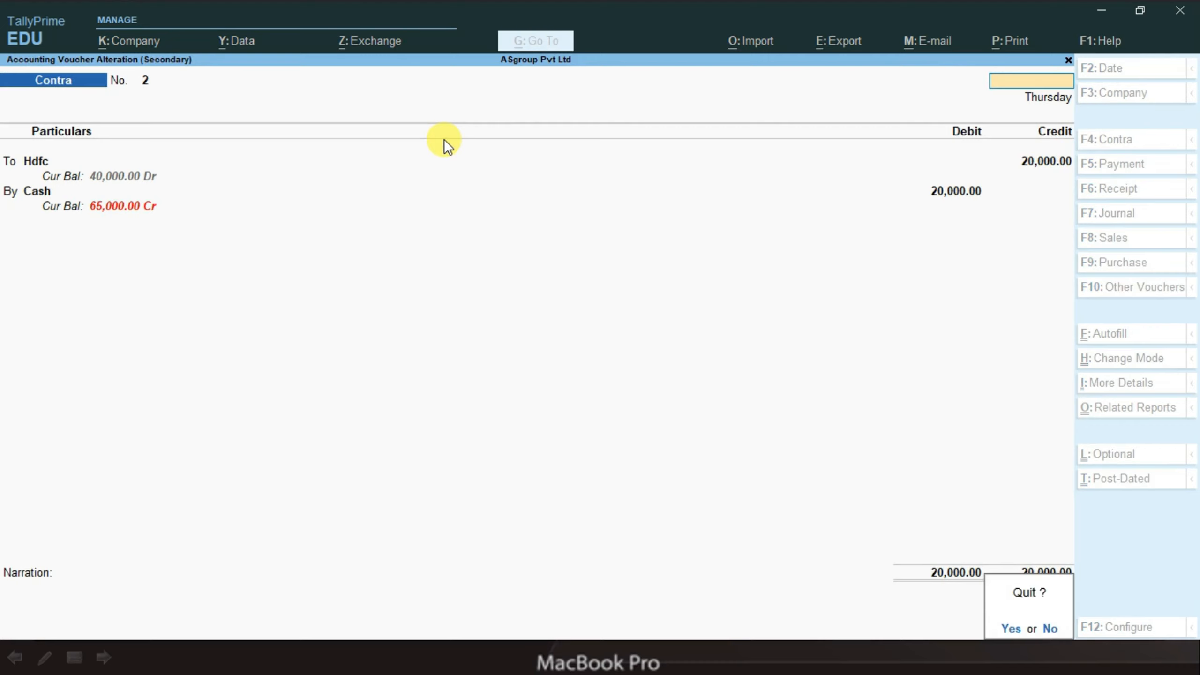
key(Return)
key(Down)
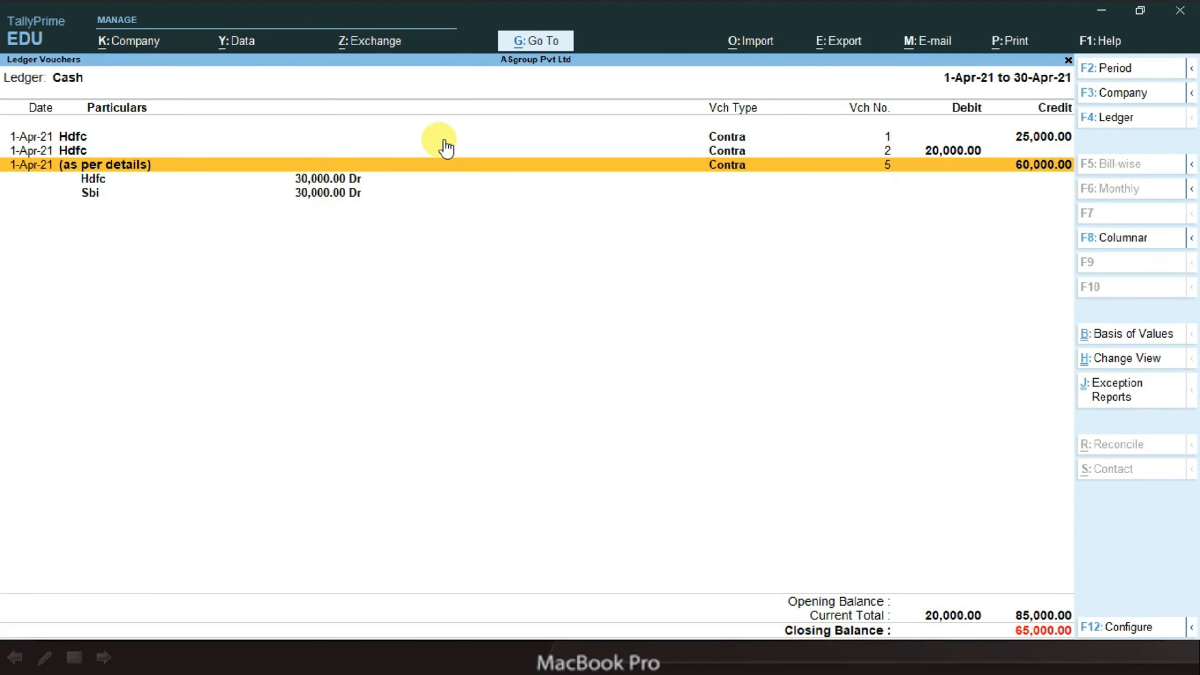
Go back to Current Assets, examine the Bank Accounts group's ledger balances, and return to the Gateway of Tally.
key(Escape)
key(Escape)
key(Escape)
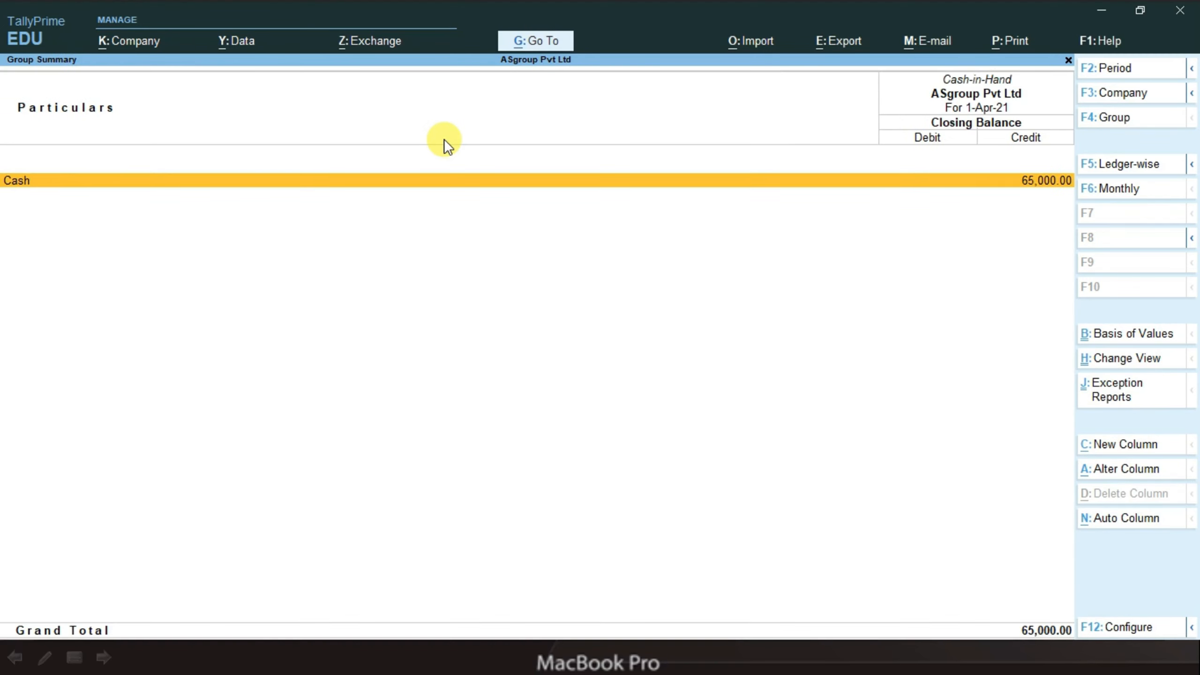
key(Down)
key(Return)
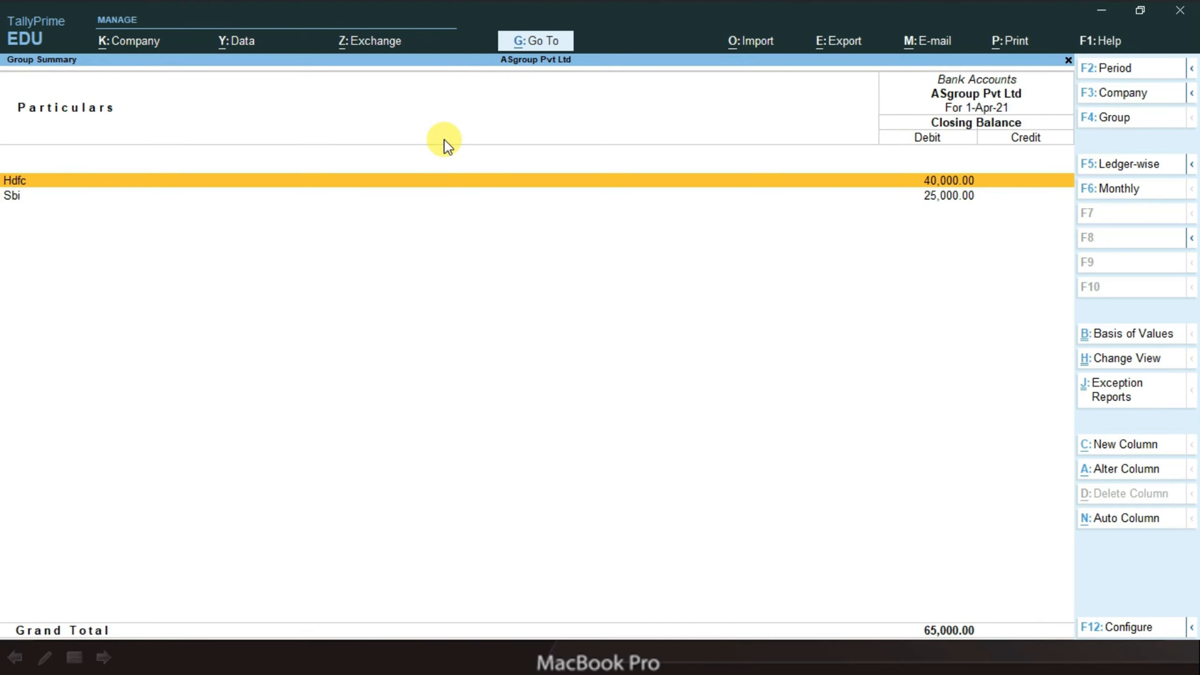
key(Escape)
key(Escape)
key(Escape)
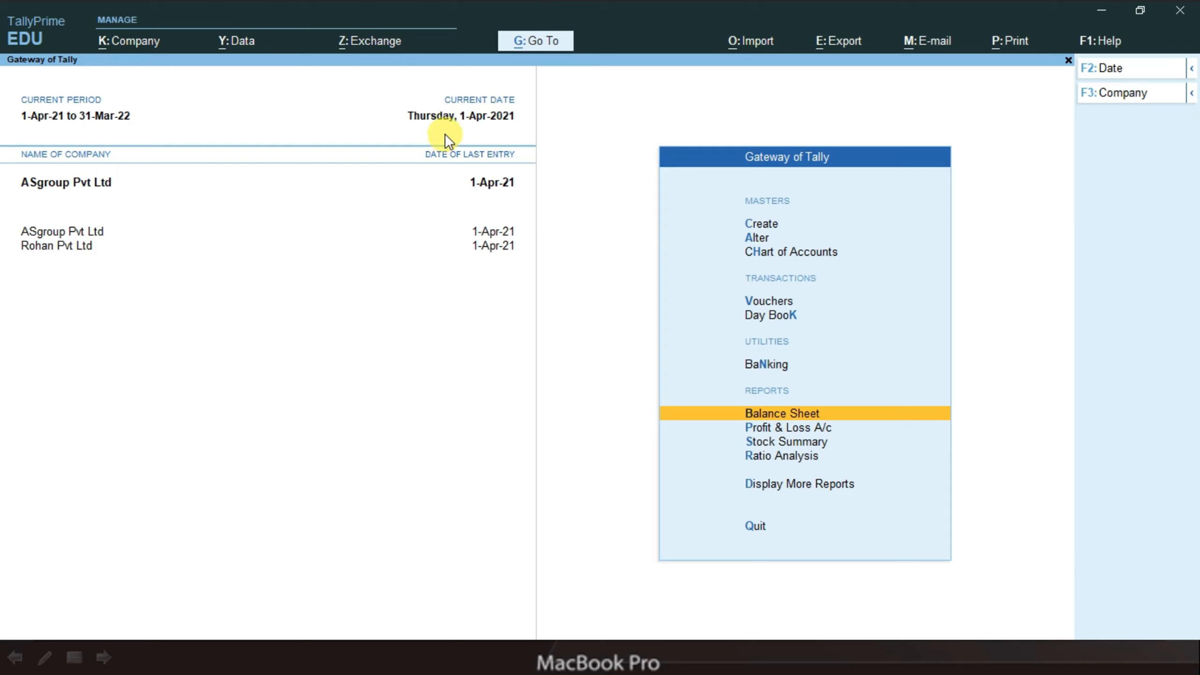
key(ctrl)
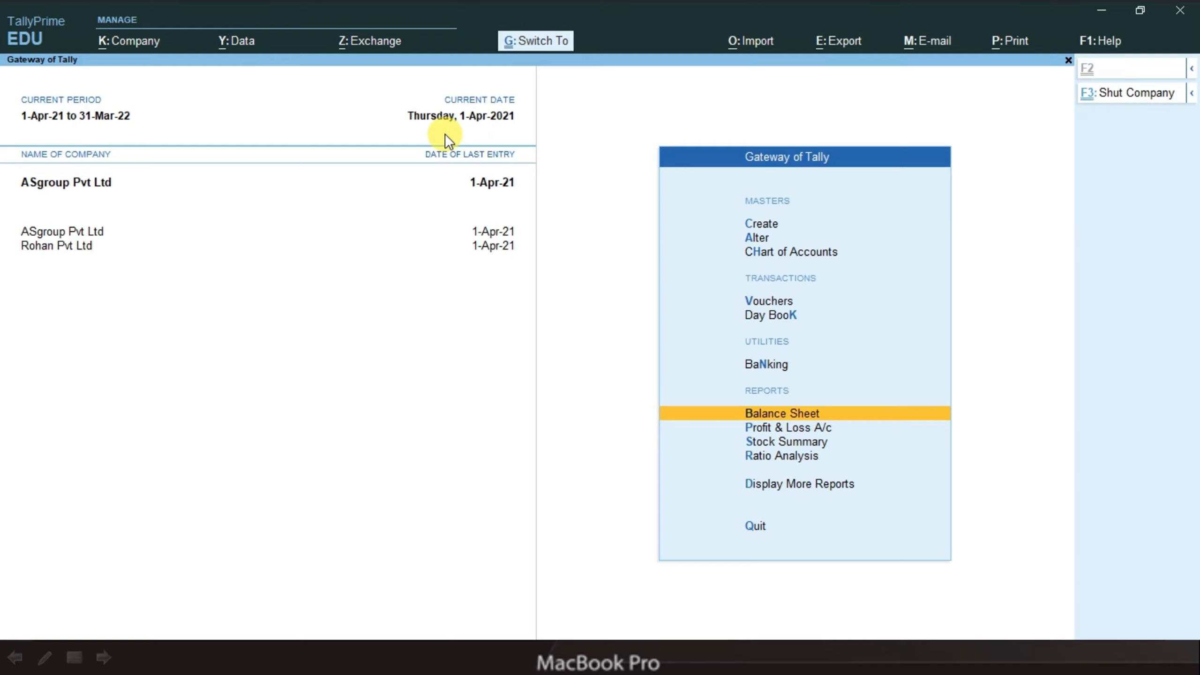